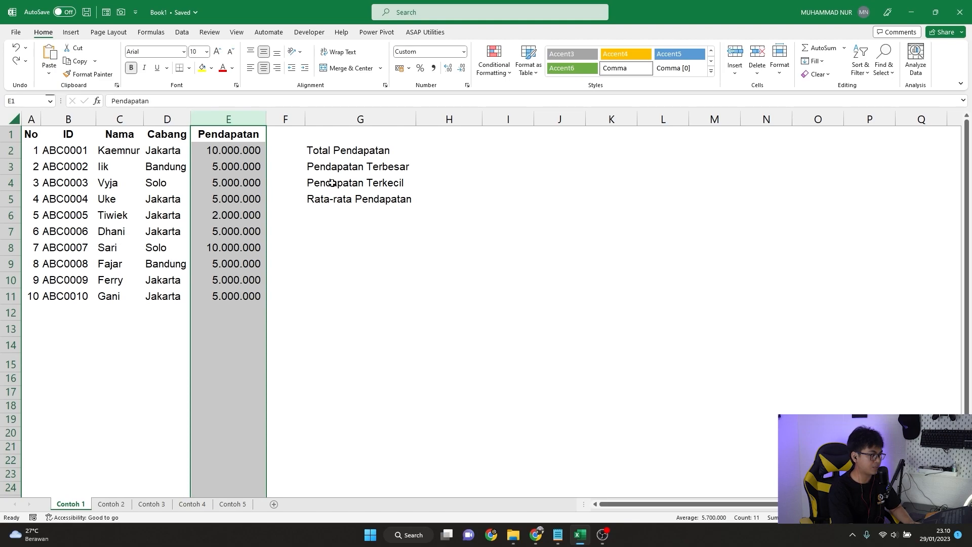
- Switch to ChatGPT and ask in Indonesian for Excel formulas for total, largest, smallest and average pendapatan in E2 to E11
left_click(346, 153)
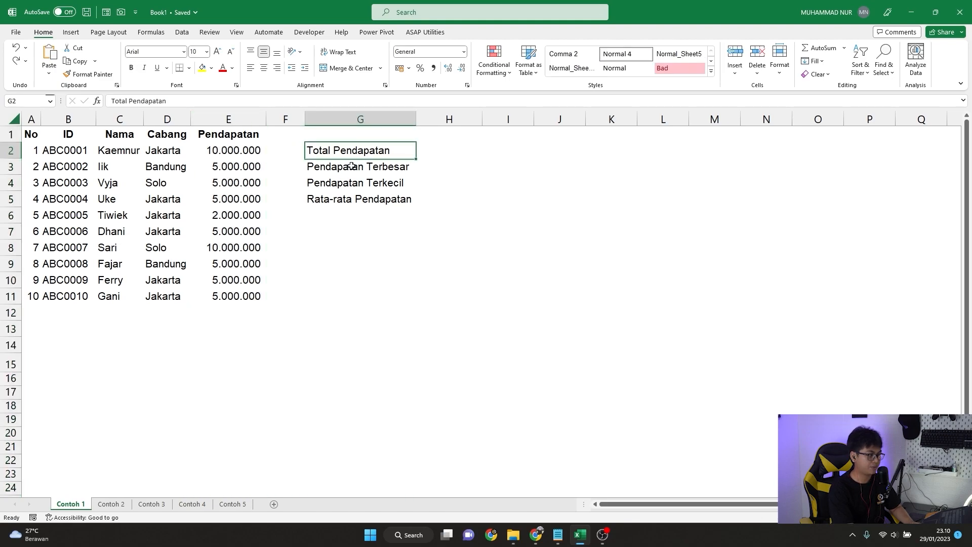
left_click(353, 166)
left_click(385, 180)
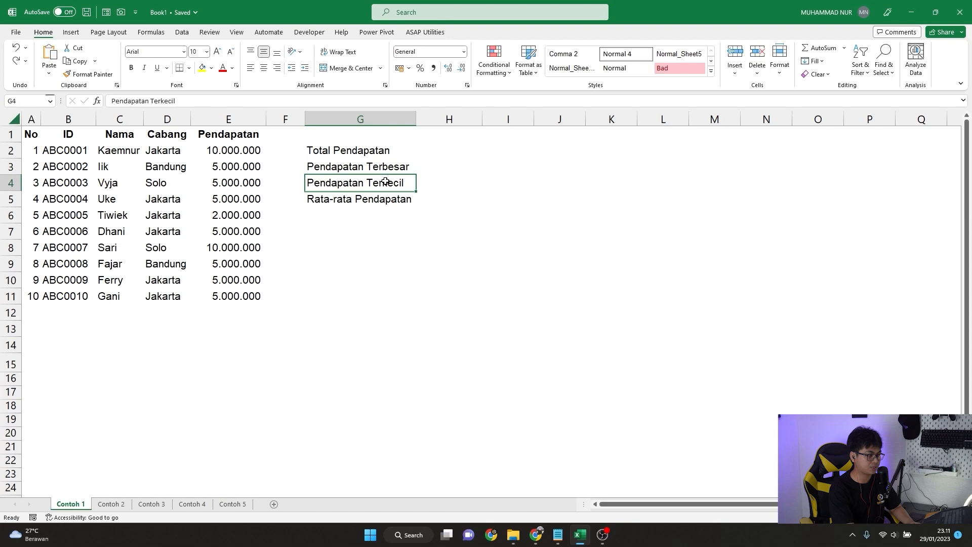
left_click(400, 199)
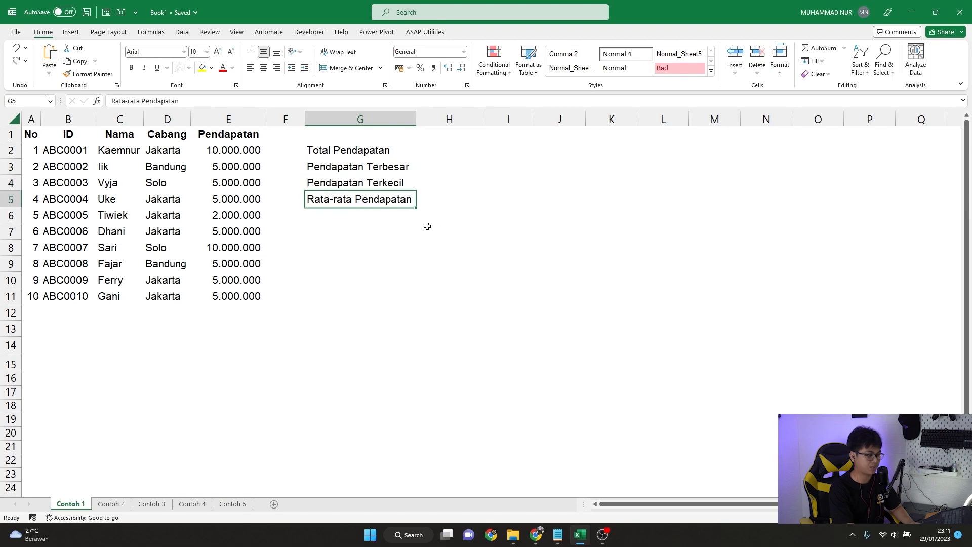
left_click(427, 226)
left_click(535, 535)
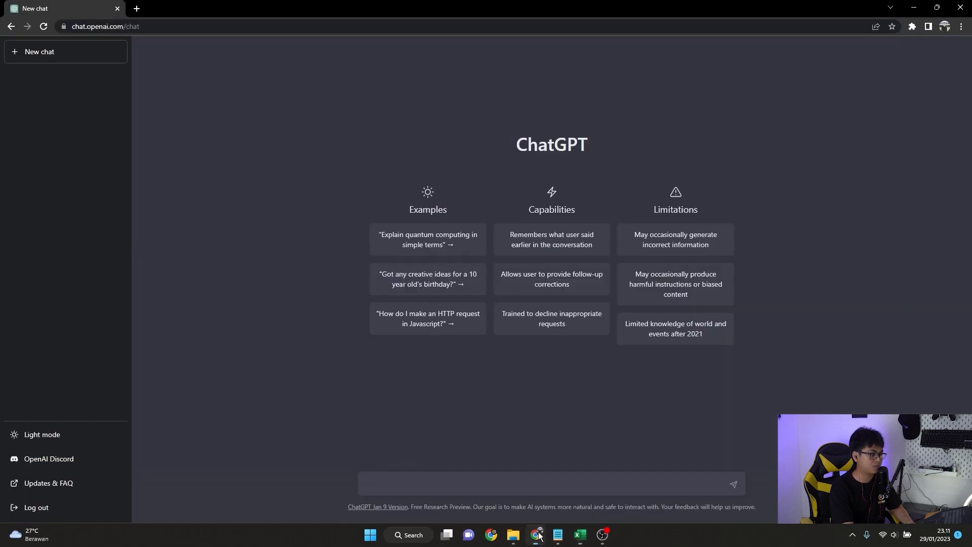
left_click(367, 476)
type("saya mempunyai data excel dengan kolom pendapatan dari E2 sampai E11, apakah rumus untuk mendapatkan total pendapatan, pendapatan terbesar, pendapatan terkecil, dan rata-rata pendapatan")
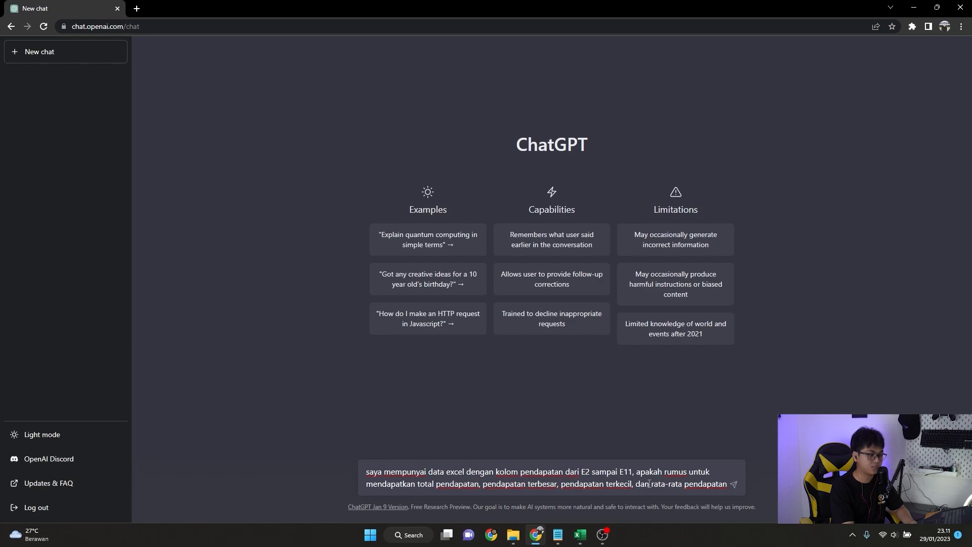
left_click(734, 485)
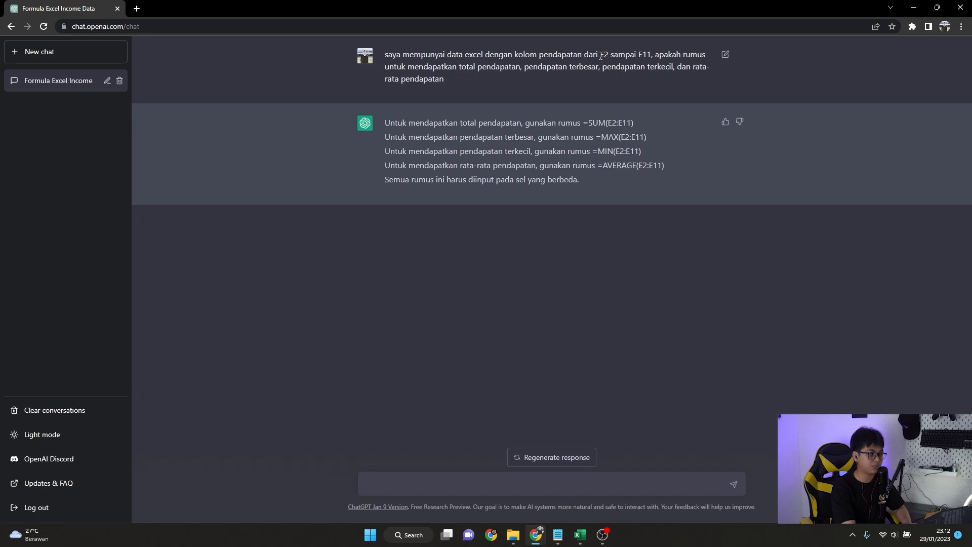
- Copy =SUM(E2:E11) from the ChatGPT answer and enter it in Excel cell H2 beside Total Pendapatan
left_click_drag(599, 54, 648, 56)
left_click_drag(584, 123, 634, 129)
key("ctrl+c")
key("alt+Tab")
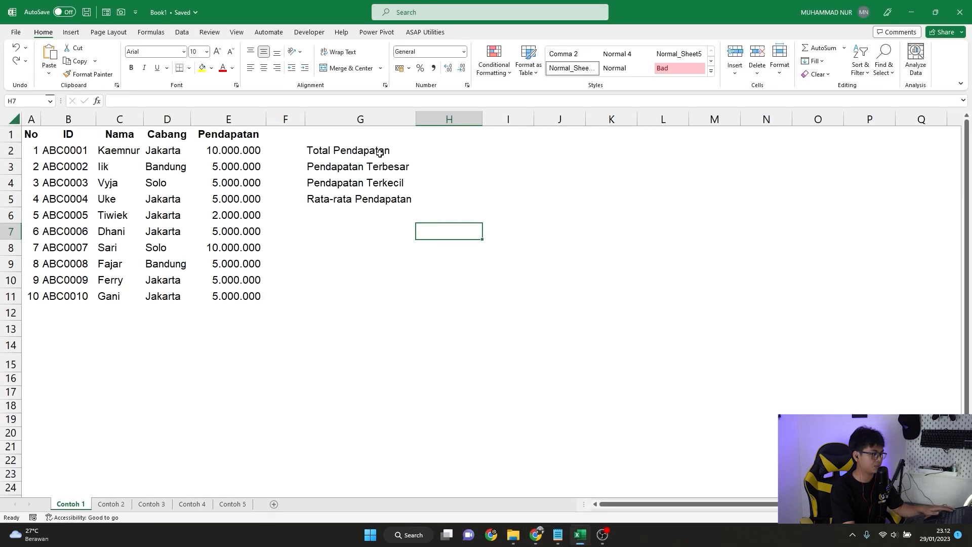
left_click(446, 150)
key("ctrl+v")
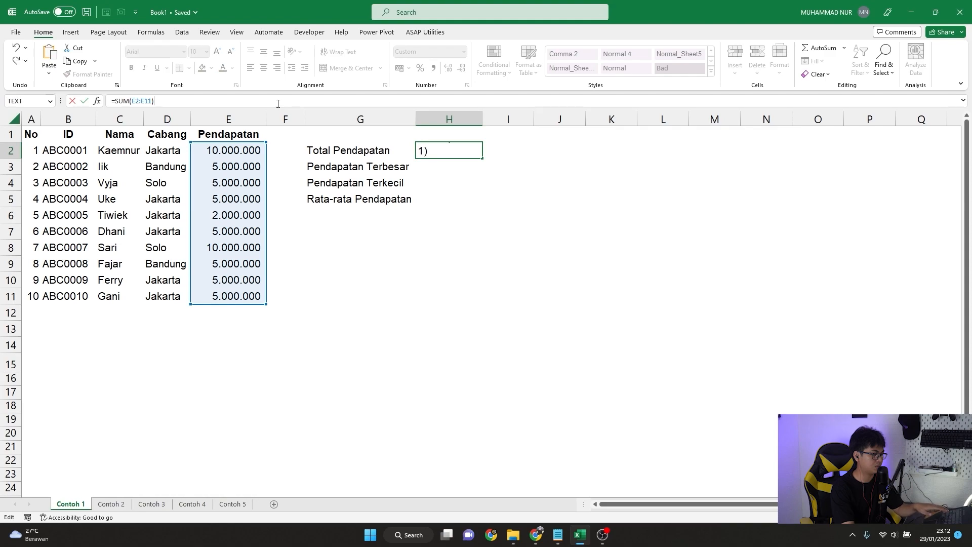
key("Return")
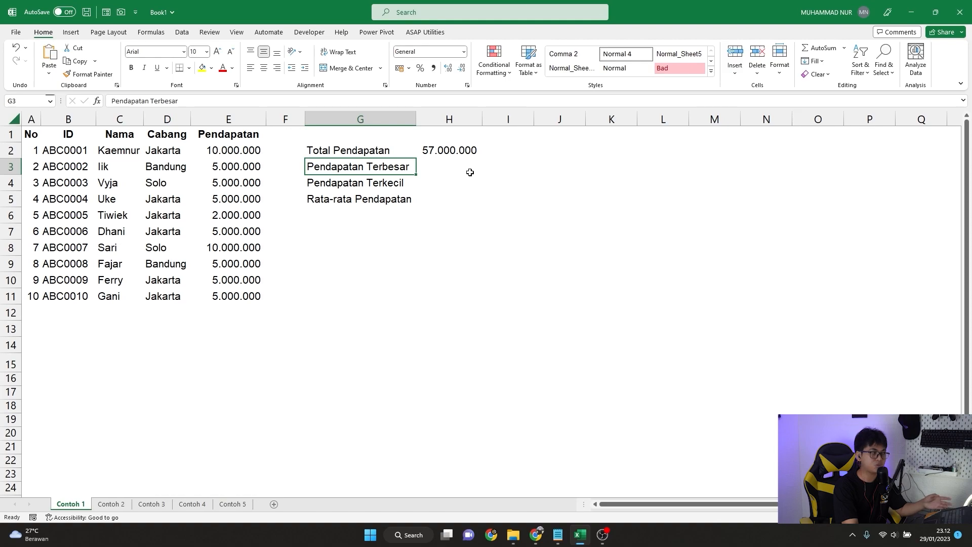
- Compare the summed Pendapatan cells E2:E11 and the H2 formula in Excel with the range given in the ChatGPT prompt
left_click(247, 148)
left_click_drag(248, 148, 238, 299)
left_click(445, 150)
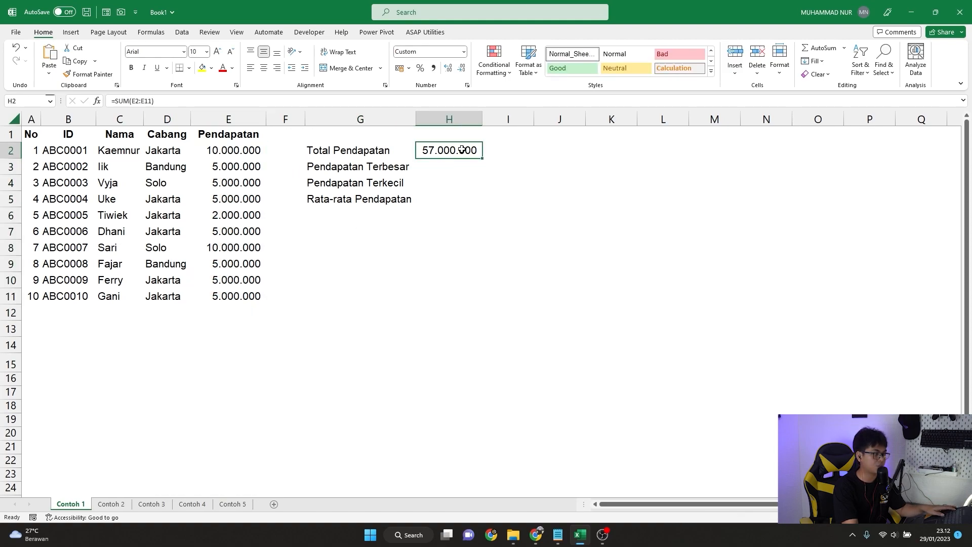
key("alt+Tab")
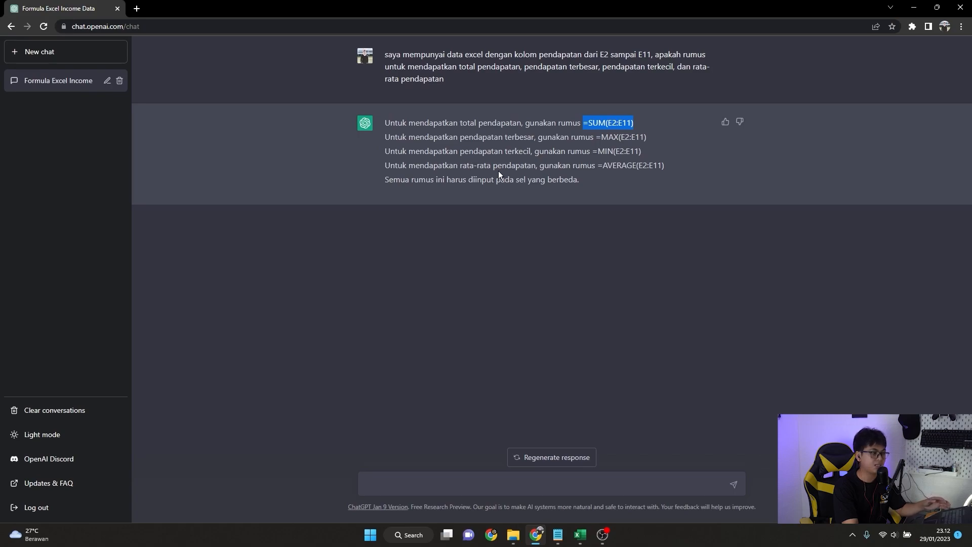
left_click_drag(601, 56, 643, 55)
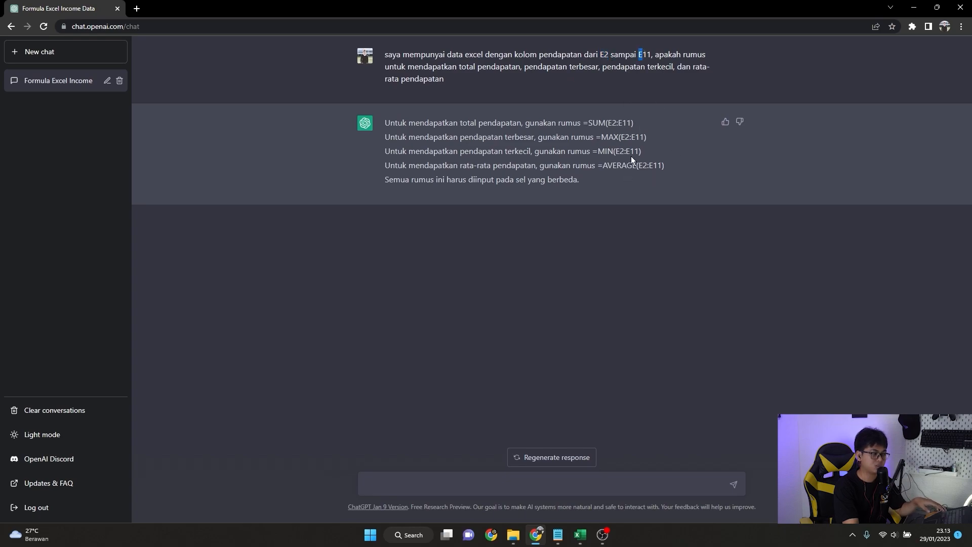
key("alt+Tab")
key("alt+Tab")
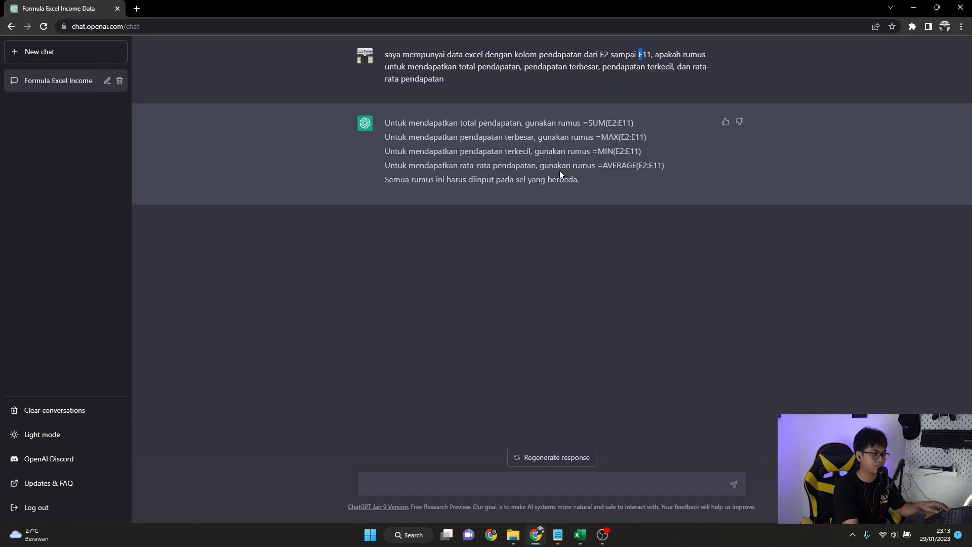
- Copy =MAX(E2:E11) from the ChatGPT answer and enter it in Excel cell H3 for Pendapatan Terbesar
left_click_drag(597, 138, 646, 138)
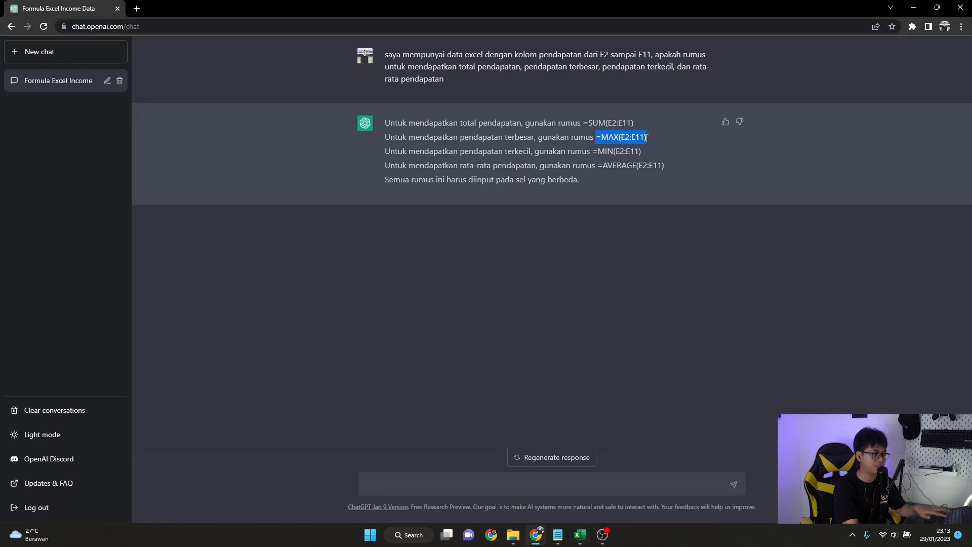
key("ctrl+c")
key("alt+Tab")
key("Down")
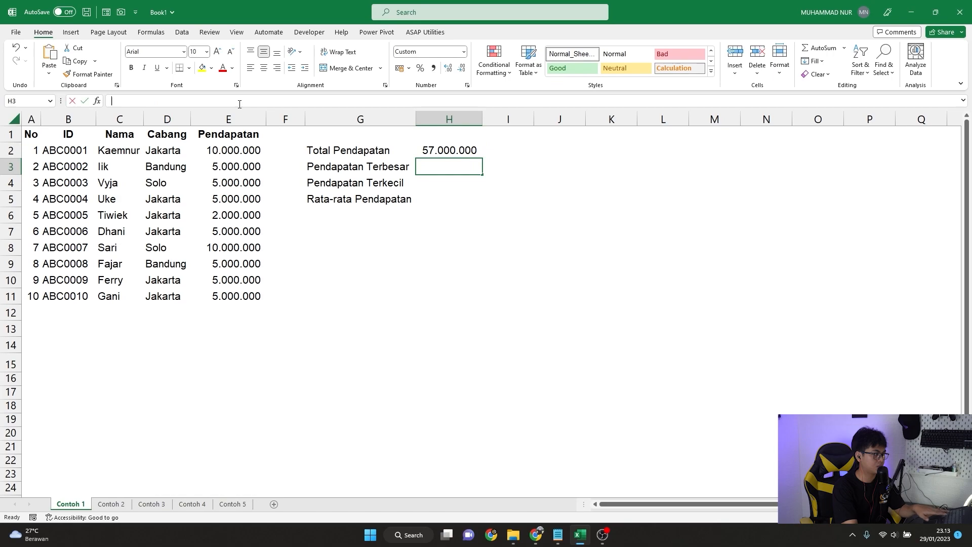
left_click(240, 101)
key("ctrl+v")
key("Return")
- Copy =MIN(E2:E11) from the ChatGPT answer and enter it in Excel cell H4 for Pendapatan Terkecil
key("alt+Tab")
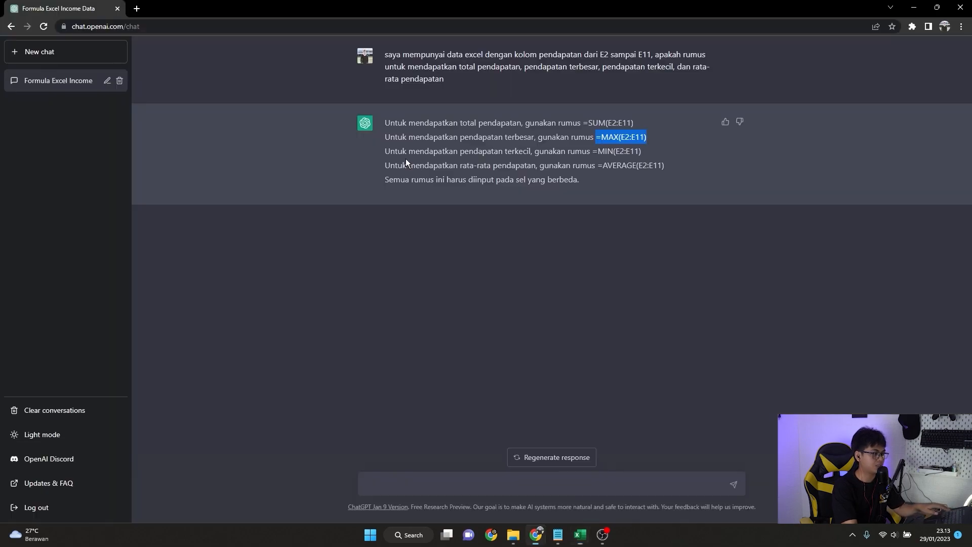
left_click_drag(596, 151, 642, 151)
key("ctrl+c")
key("alt+Tab")
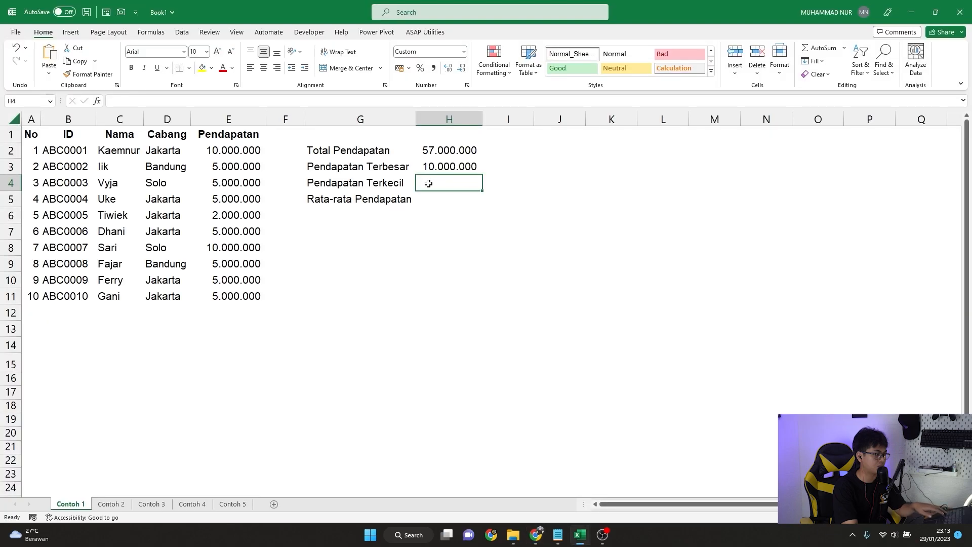
left_click(211, 105)
key("ctrl+v")
key("Return")
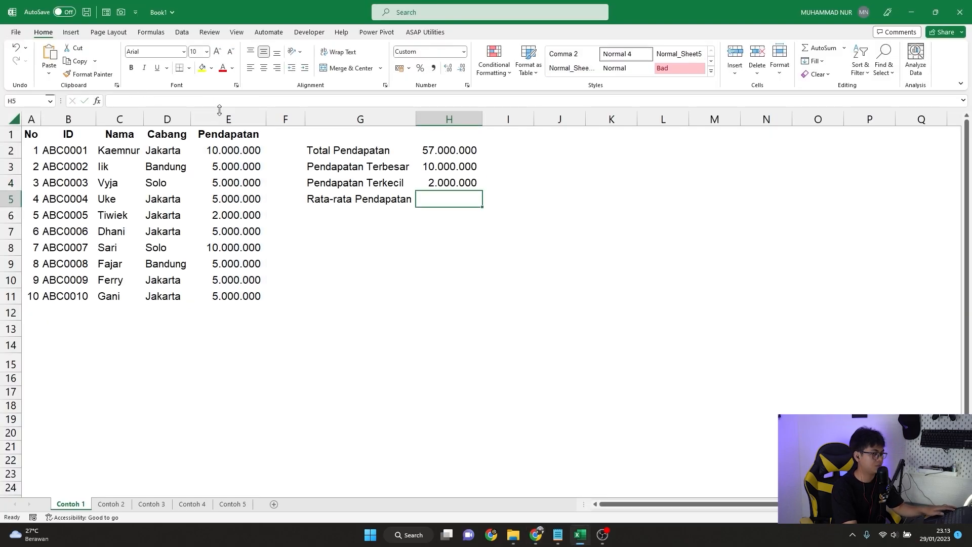
- Copy =AVERAGE(E2:E11) from the ChatGPT answer and enter it in Excel cell H5 for Rata-rata Pendapatan
key("alt+Tab")
left_click_drag(598, 165, 673, 165)
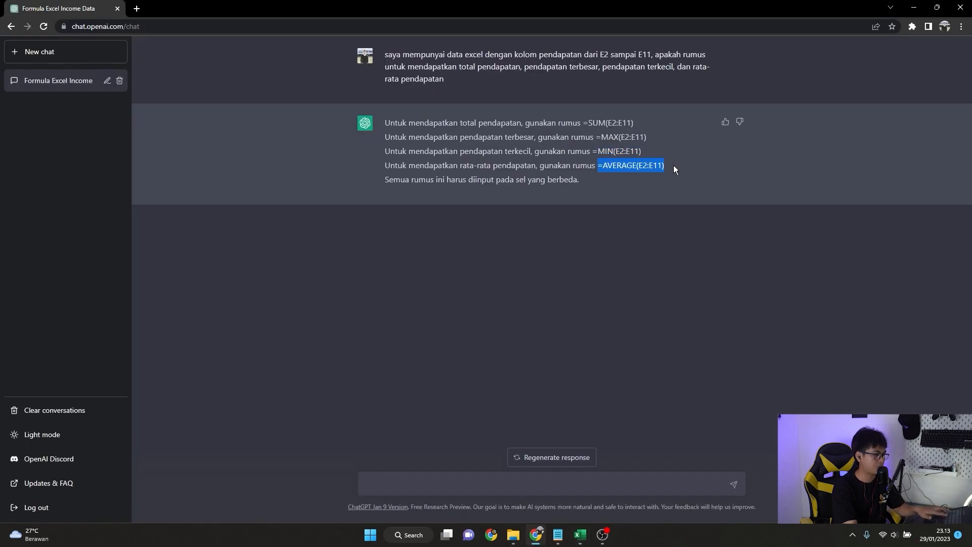
key("ctrl+c")
key("alt+Tab")
left_click(310, 101)
key("ctrl+v")
key("Return")
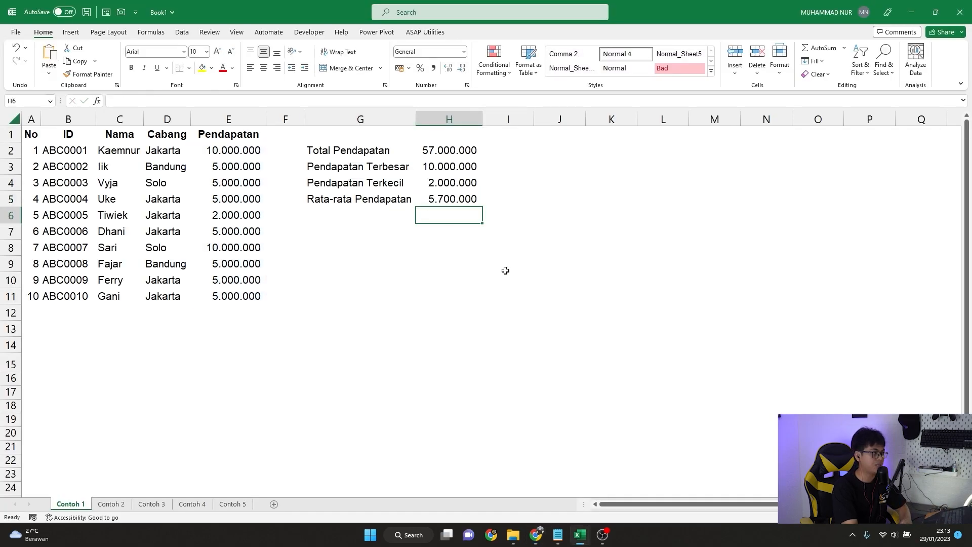
left_click(490, 233)
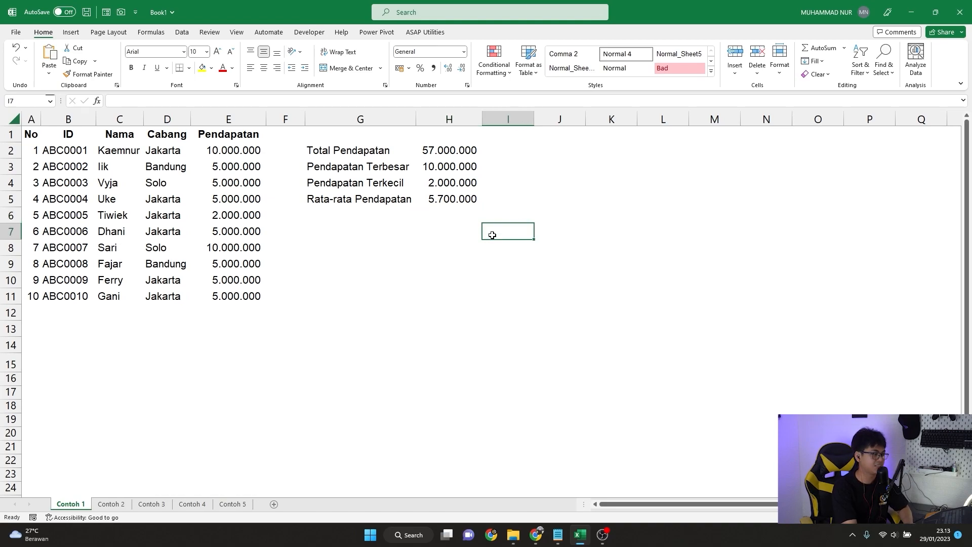
- Open the Contoh 2 sheet and select the empty Keterangan cells F2:F11
left_click(110, 504)
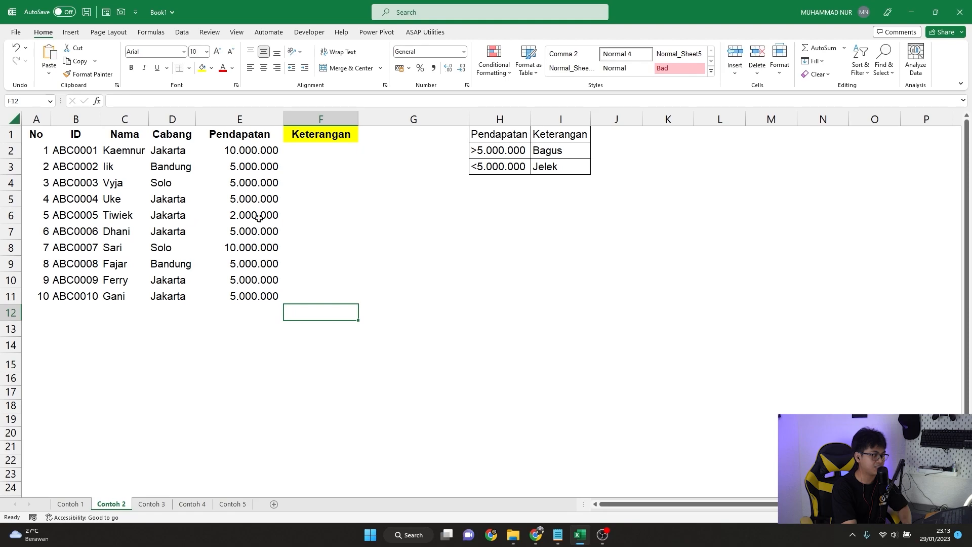
left_click(327, 134)
left_click_drag(325, 151, 326, 296)
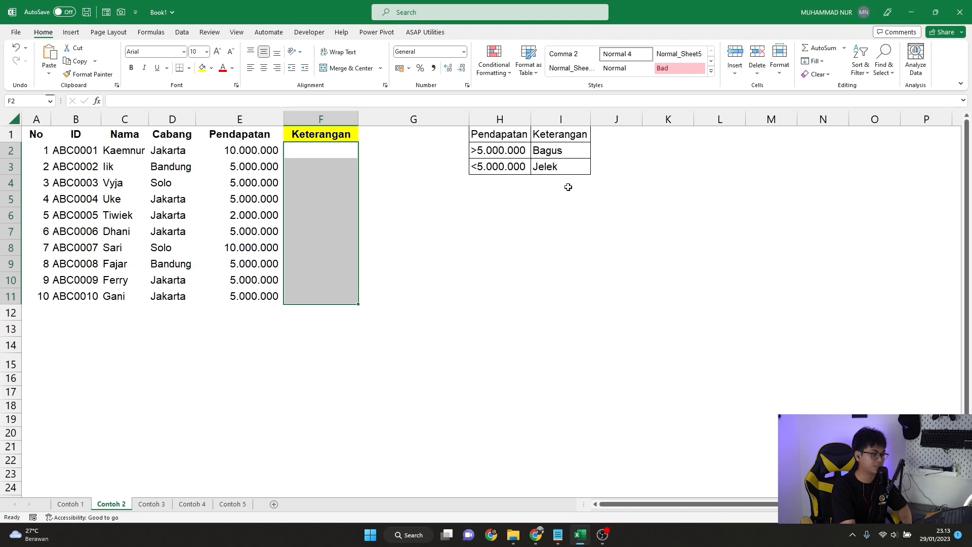
- In a new ChatGPT chat, ask in Indonesian for a formula on E2 to E11 returning bagus above 5000000 and jelek below 5000000
left_click(536, 534)
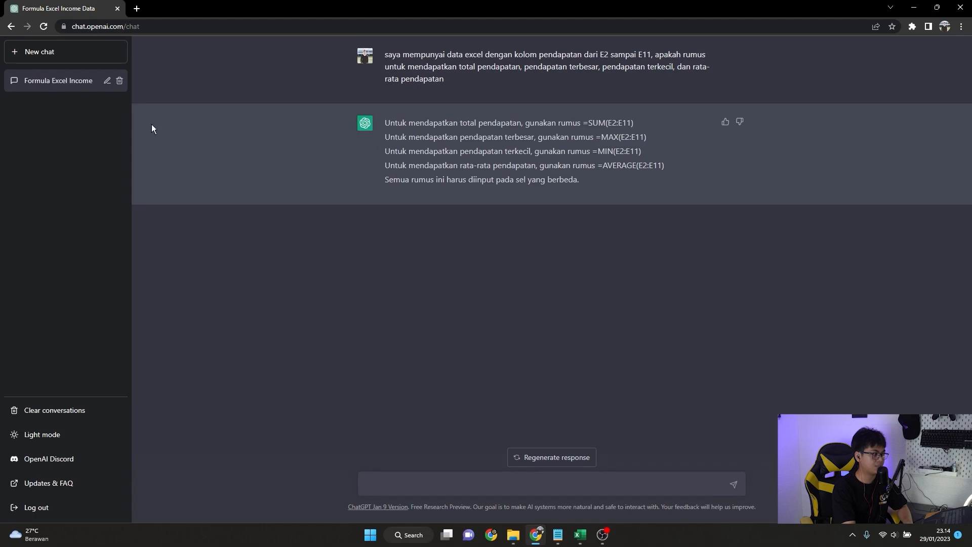
left_click(81, 53)
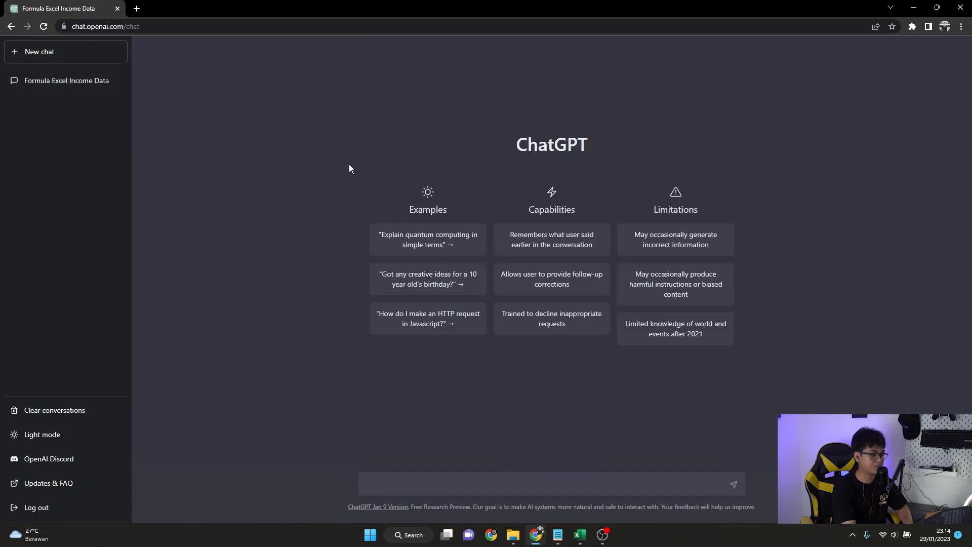
left_click(420, 478)
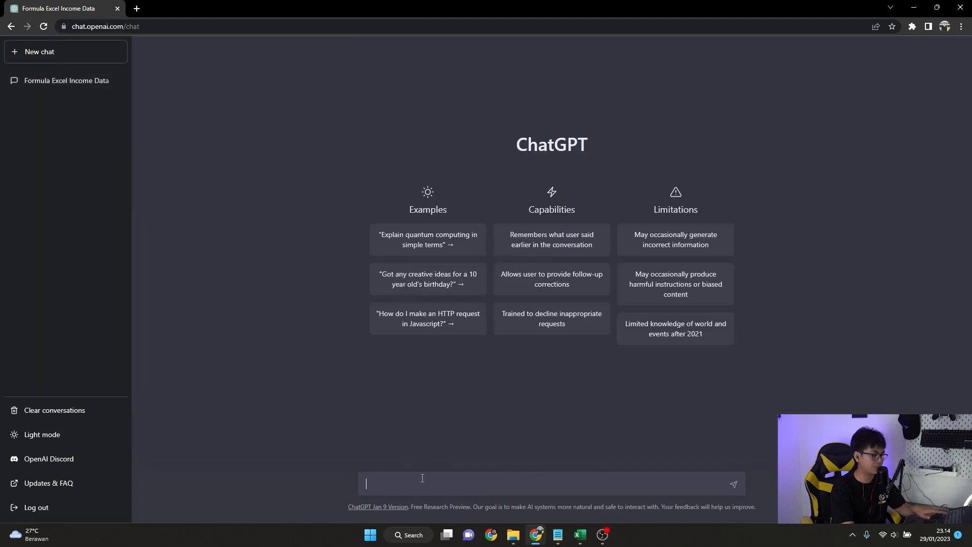
key("ctrl+v")
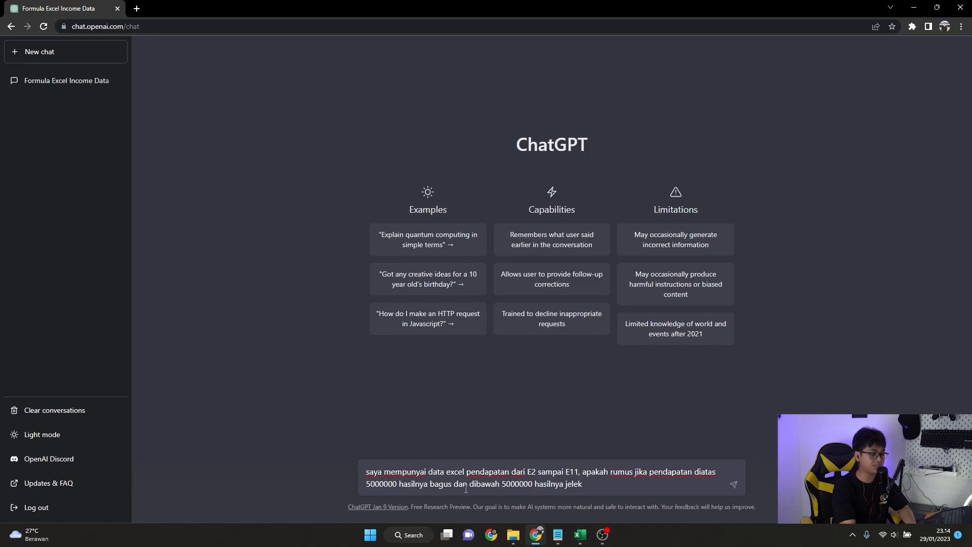
left_click_drag(435, 485, 459, 483)
left_click(467, 485)
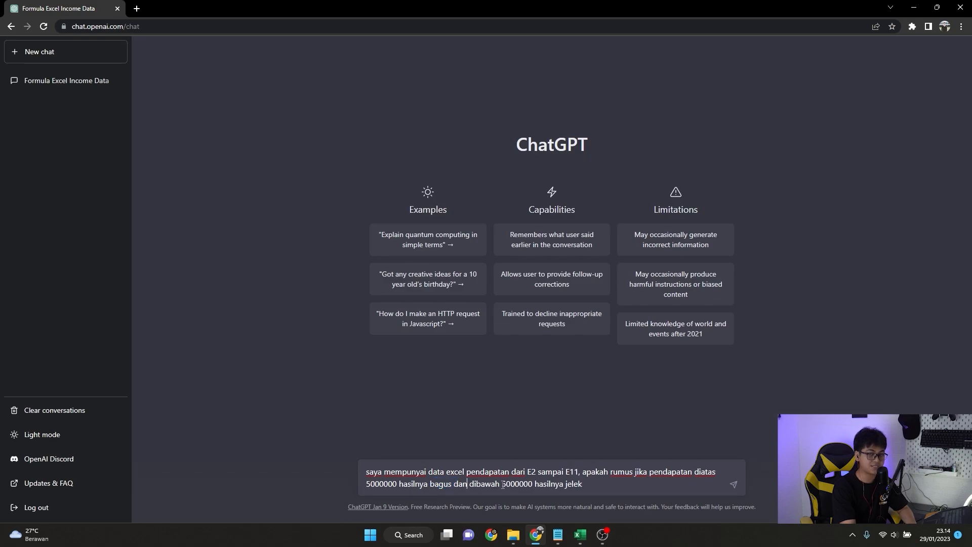
left_click(590, 485)
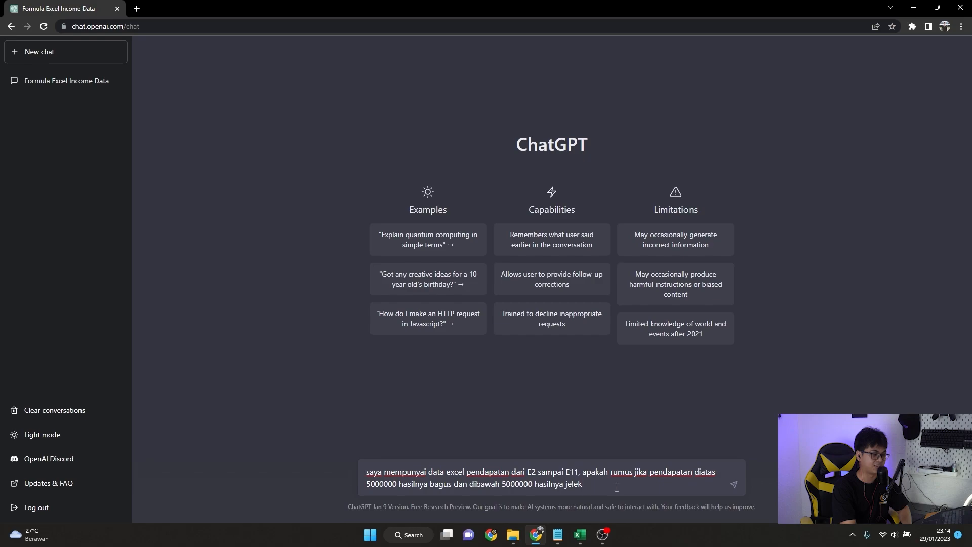
left_click(733, 485)
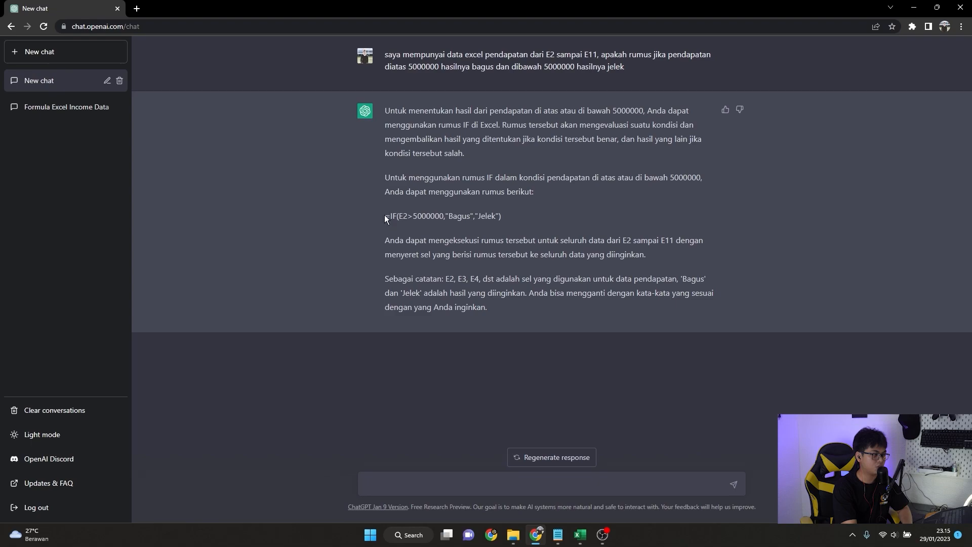
- Copy =IF(E2>5000000,"Bagus","Jelek") from the ChatGPT answer and enter it in cell F2 of the Contoh 2 sheet in Excel
left_click_drag(387, 216, 501, 216)
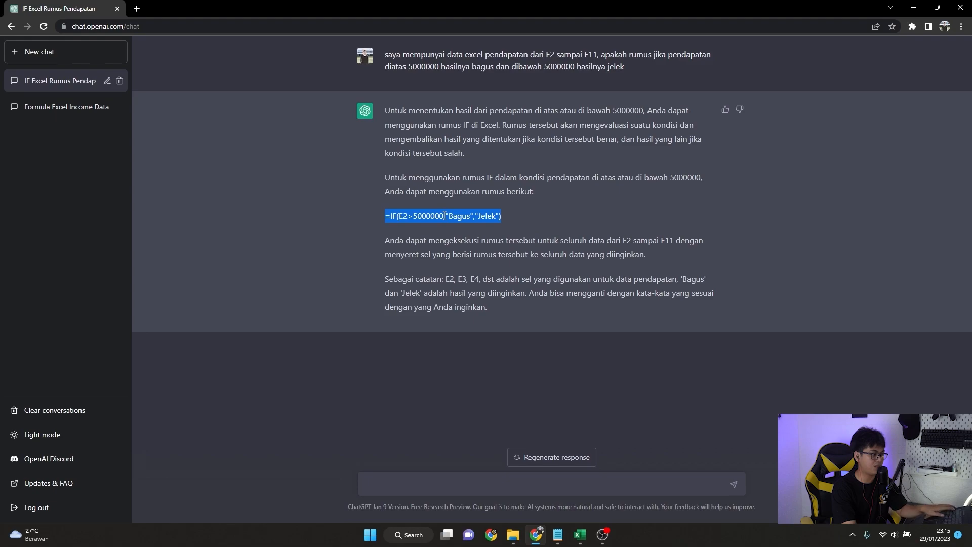
key("alt+Tab")
left_click(327, 151)
left_click(197, 101)
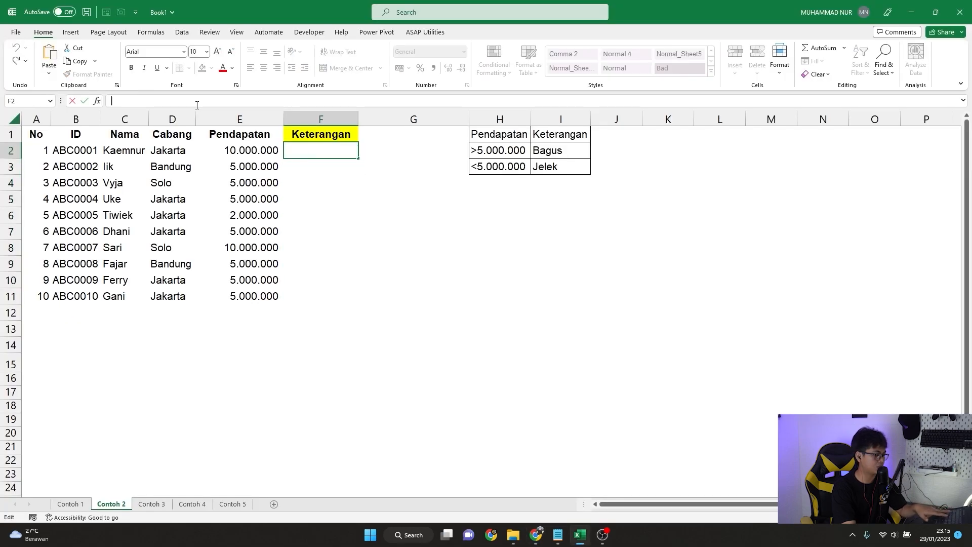
key("ctrl+v")
key("Return")
- Fill the F2 formula down the Keterangan column through F11
left_click(343, 152)
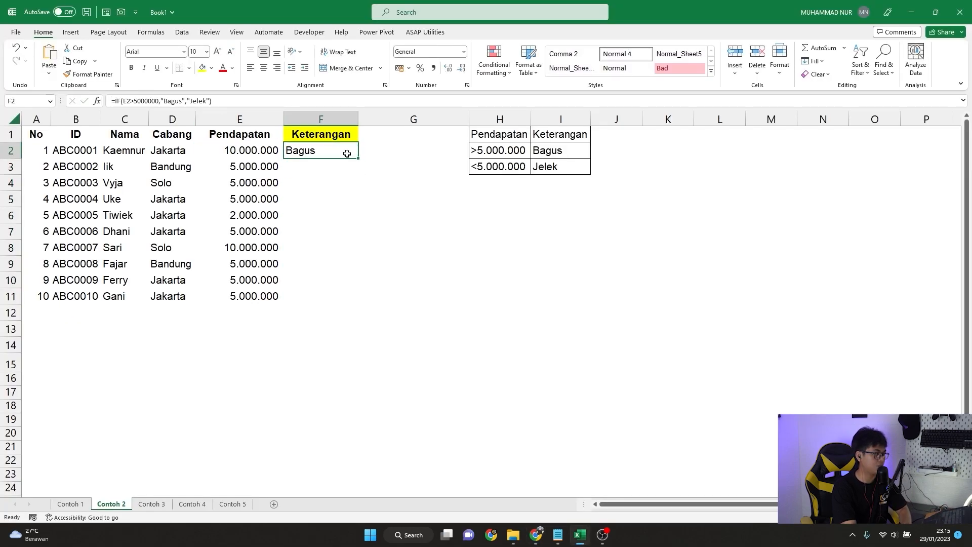
double_click(358, 158)
left_click(362, 183)
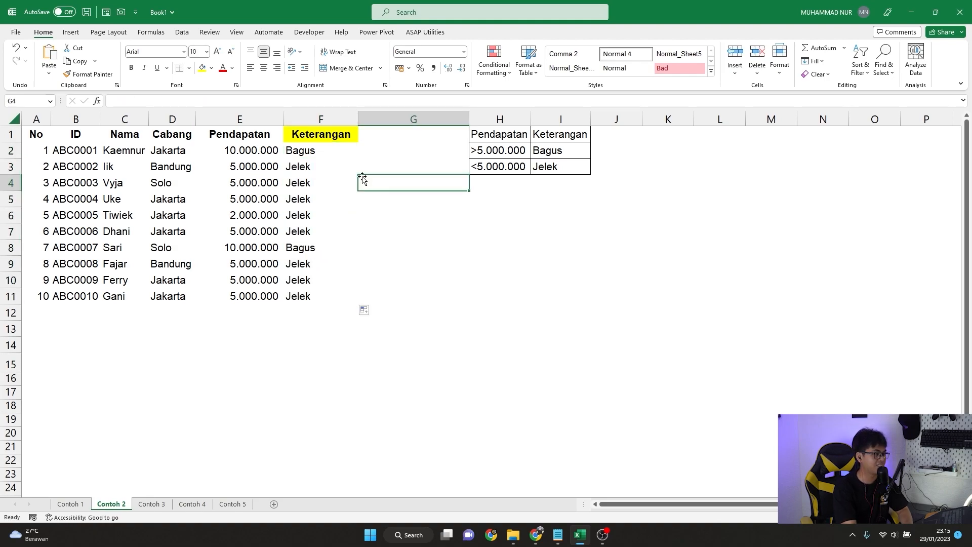
left_click(335, 147)
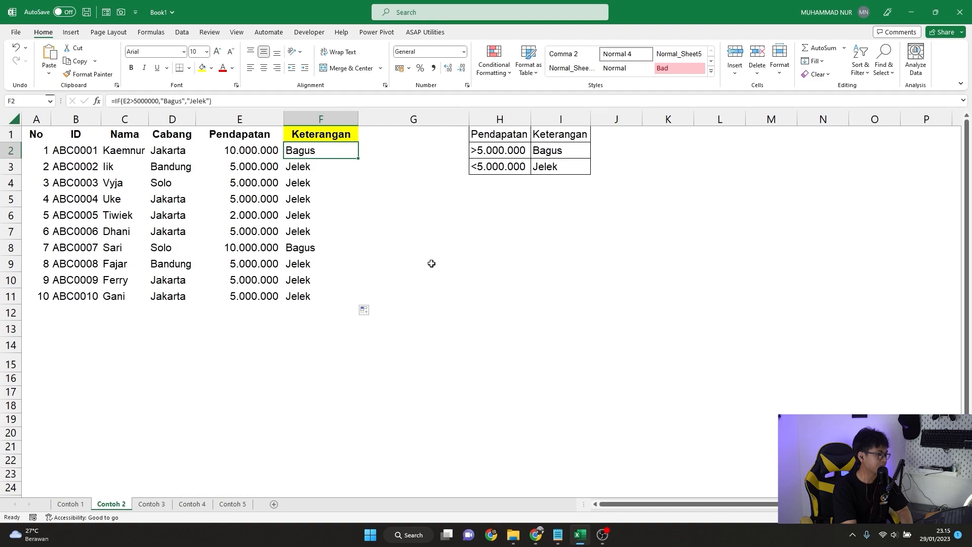
- Open the Contoh 3 sheet and look over the Biodata table with its empty Nama and Cabang cells G3 and G4
left_click(162, 504)
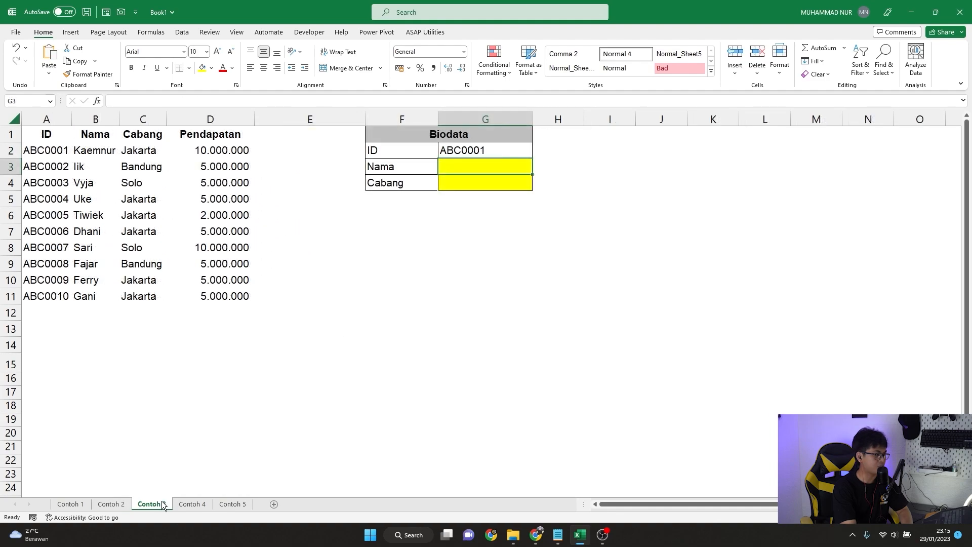
left_click(342, 268)
left_click(276, 150)
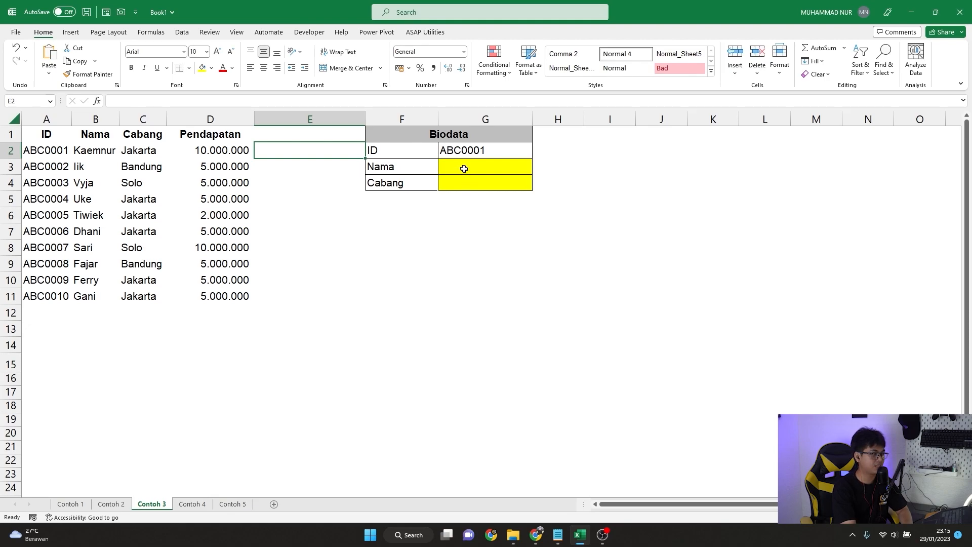
left_click(491, 166)
left_click(398, 168)
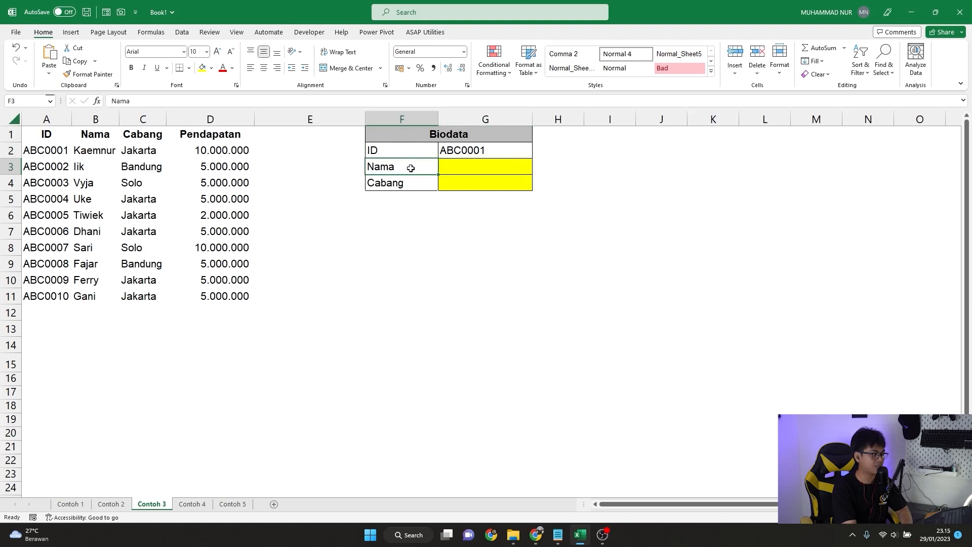
left_click(409, 184)
- Switch the Biodata ID in cell G2 to the second entry of its list
left_click(472, 150)
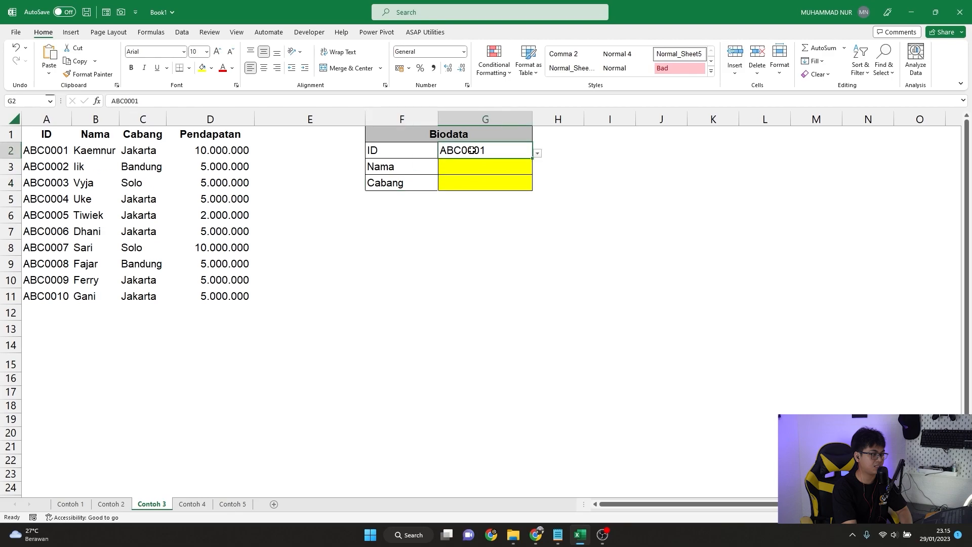
left_click(537, 153)
left_click(463, 172)
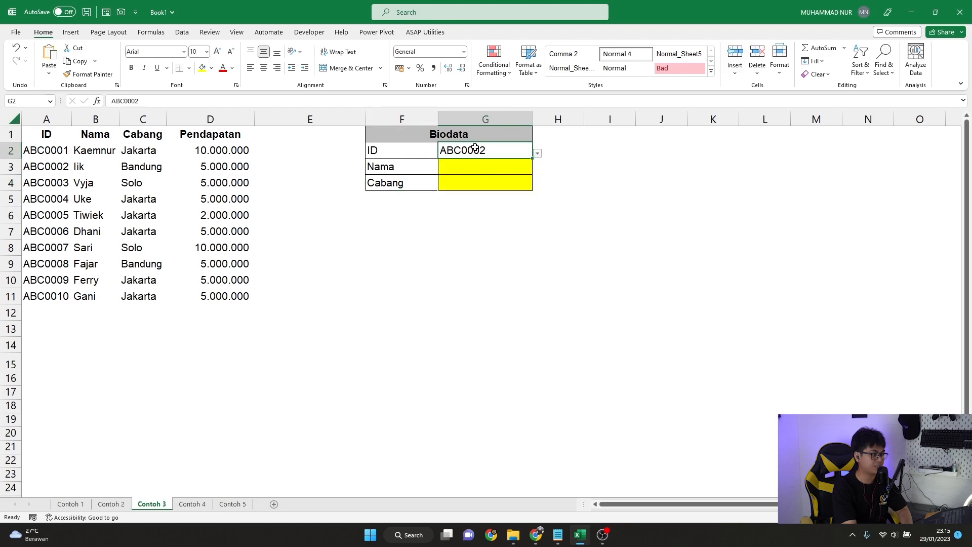
left_click(537, 153)
left_click(437, 168)
- In a new ChatGPT chat, write an Indonesian prompt on data A1 to D11, asking for formulas finding Nama in G3 and Cabang in G4 from G2's ID
key("alt+Tab")
left_click(63, 51)
left_click(415, 482)
type("saya mempunyai data excel dari A1 sampai D11, dengan ID di kolom A, Nama di kolom B, dan Cabang di kolom C. apabila ID sudah saya tentukan di cell G2, apakah rumus  untuk mencari Nama di cell G3 dan Cabang di cell G4?")
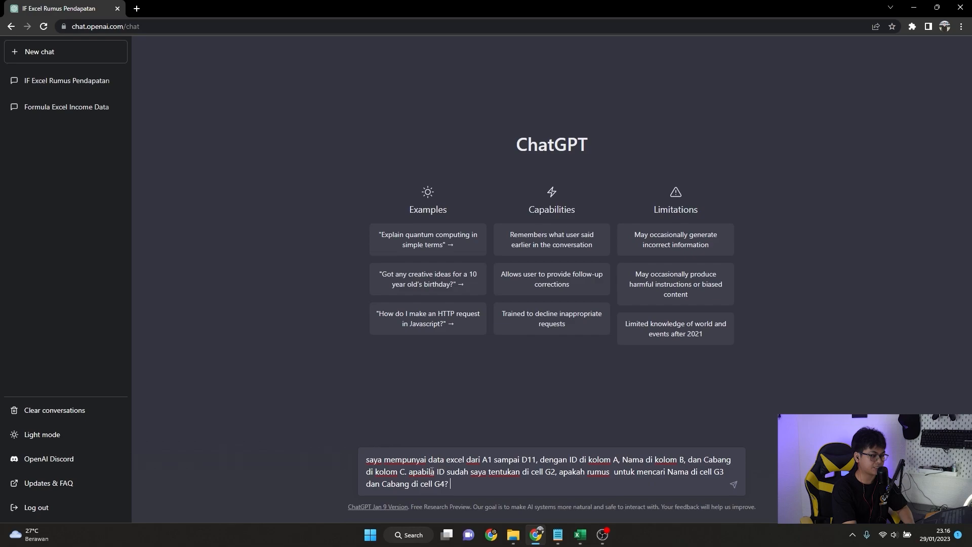
- Compare the prompt's data range A1 to D11 and its ID and Nama column references with the Contoh 3 sheet in Excel
left_click_drag(484, 459, 535, 459)
key("alt+Tab")
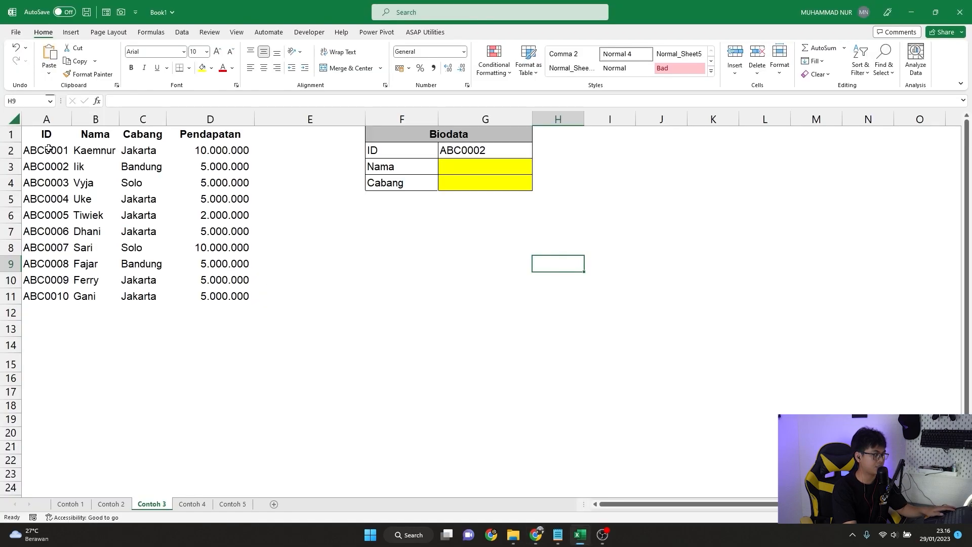
left_click_drag(45, 135, 245, 295)
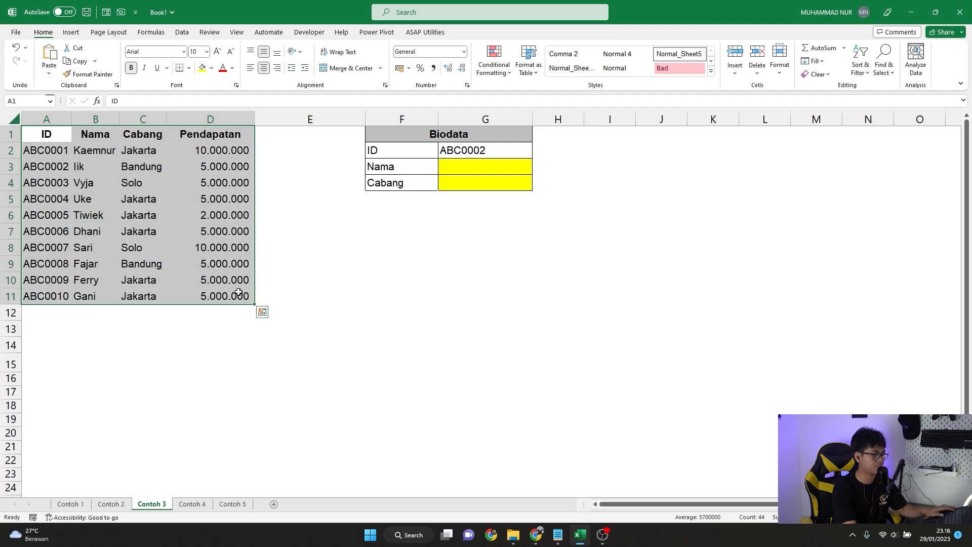
left_click(46, 135)
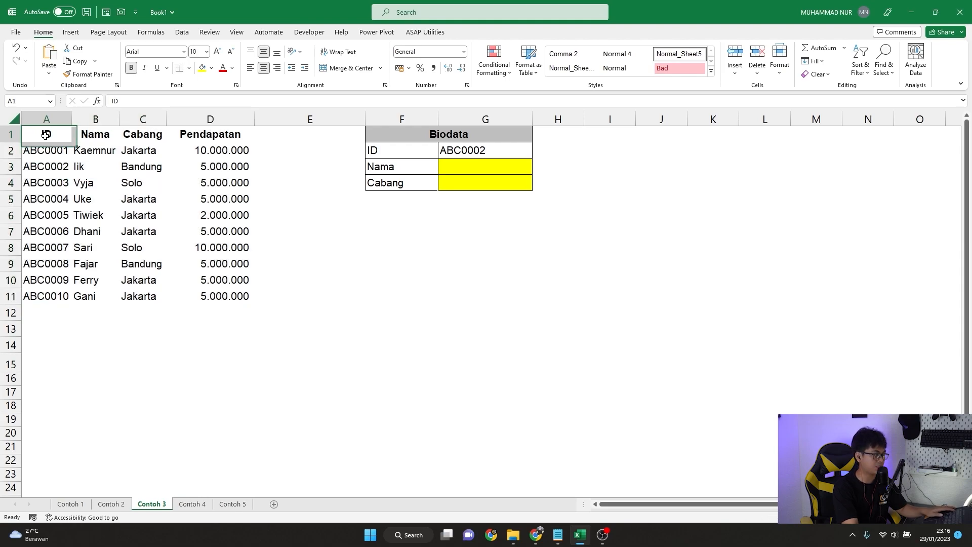
left_click(27, 100)
left_click(236, 295)
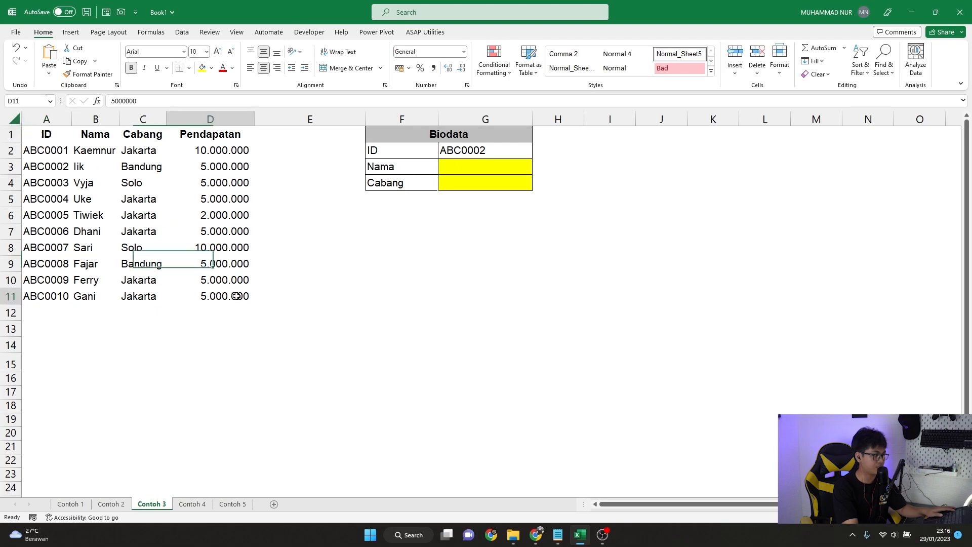
left_click_drag(43, 136, 230, 299)
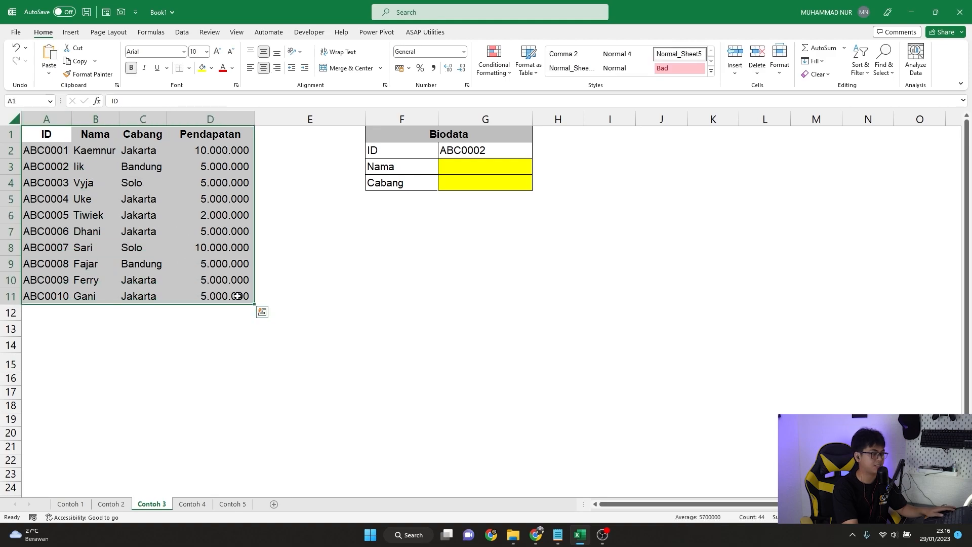
key("alt+Tab")
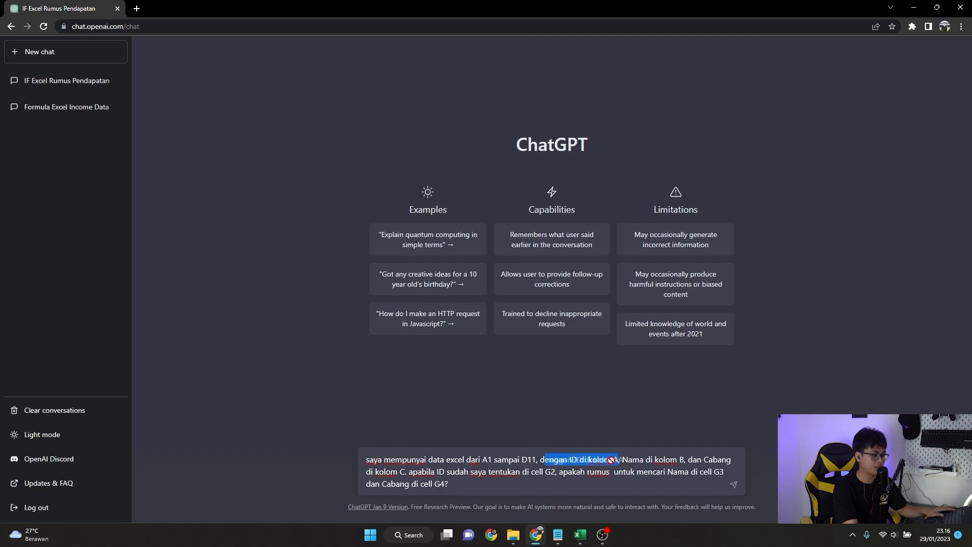
left_click_drag(627, 461, 684, 462)
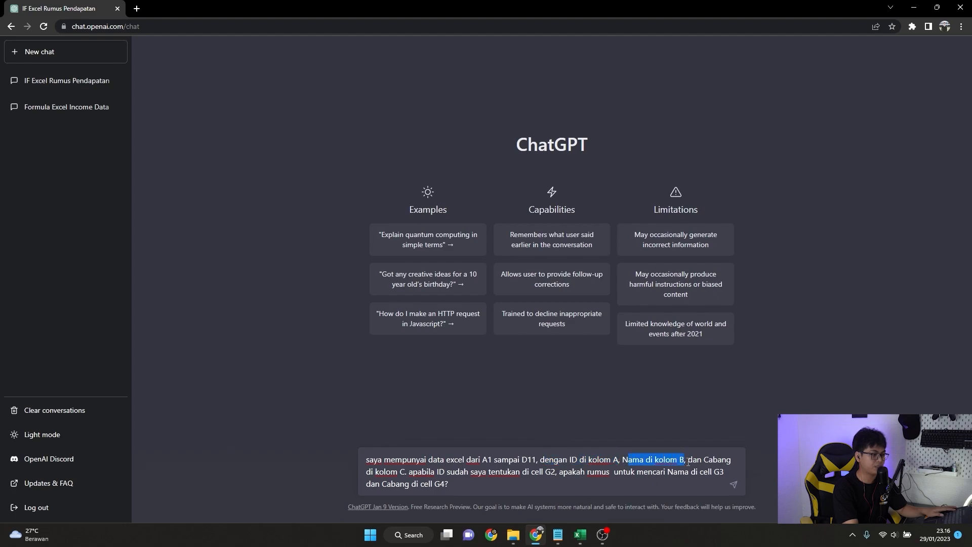
left_click(687, 461)
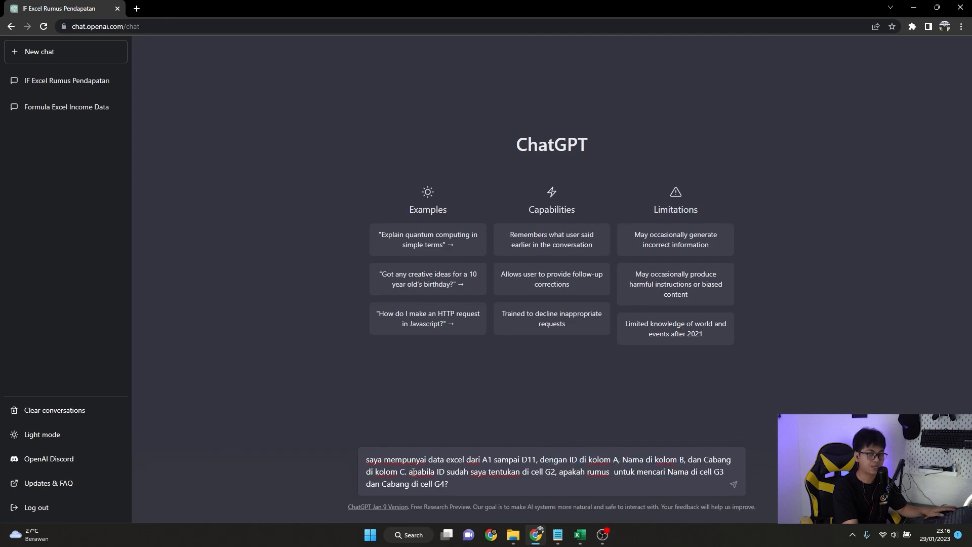
- Check the prompt's G2 reference against the Excel sheet and set the Biodata ID in G2 to the first entry of its list
left_click_drag(431, 471, 553, 475)
key("alt+Tab")
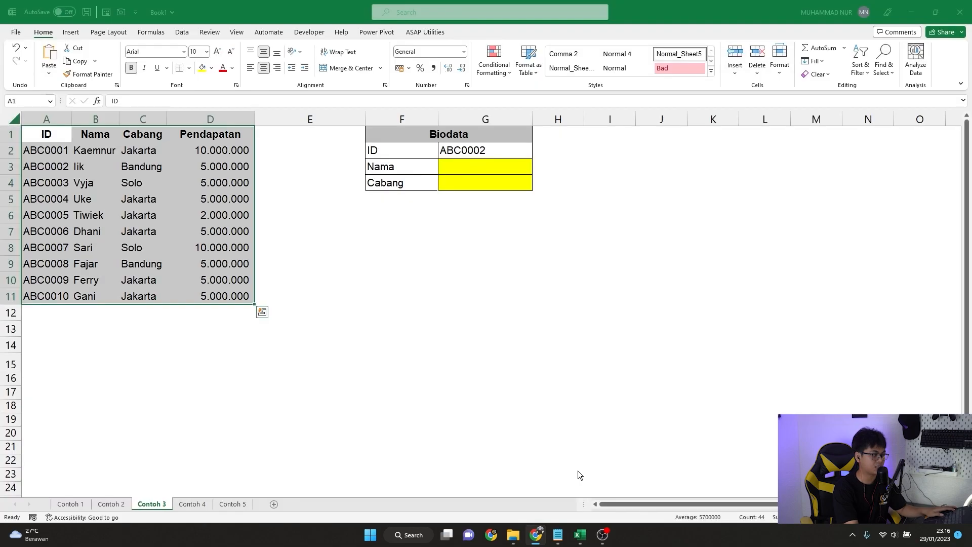
left_click(481, 150)
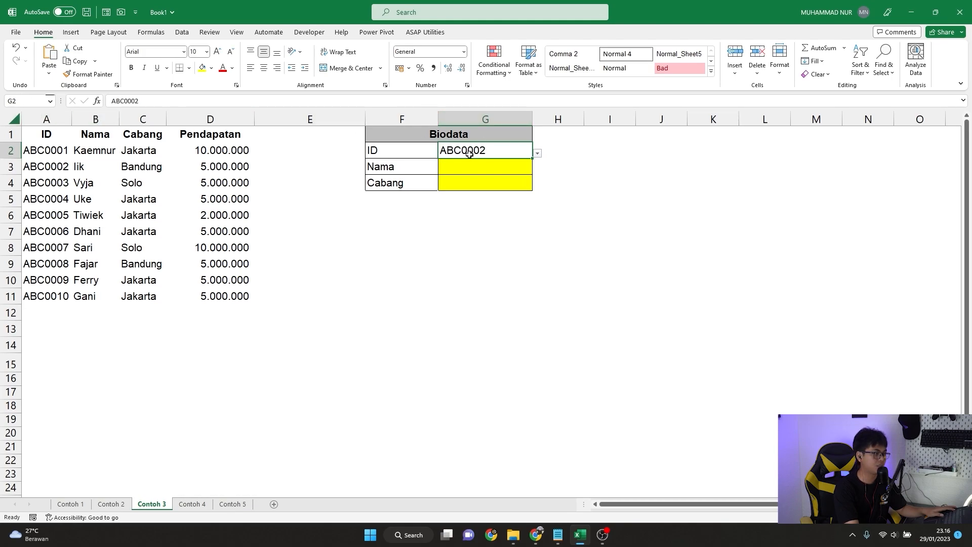
left_click(537, 153)
left_click(484, 175)
left_click(538, 153)
left_click_drag(530, 193, 533, 165)
left_click(455, 165)
- Compare the ChatGPT prompt's G3 and G4 references with the Nama and Cabang cells of the Biodata table in Excel
key("alt+Tab")
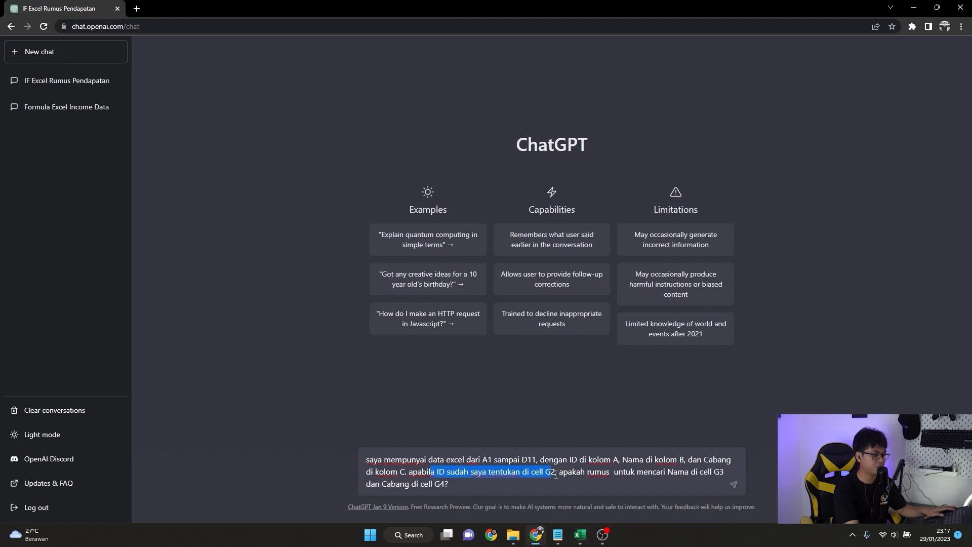
left_click_drag(582, 473, 723, 472)
left_click_drag(383, 484, 444, 483)
left_click(458, 487)
key("alt+Tab")
left_click(396, 166)
left_click(469, 161)
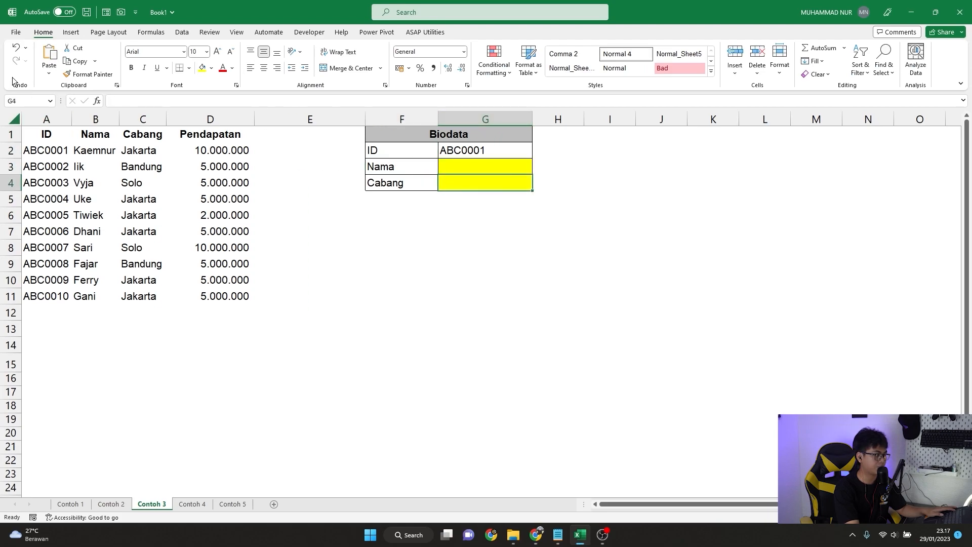
- Submit the lookup prompt in ChatGPT and read the suggested formulas for Nama and Cabang
key("alt+Tab")
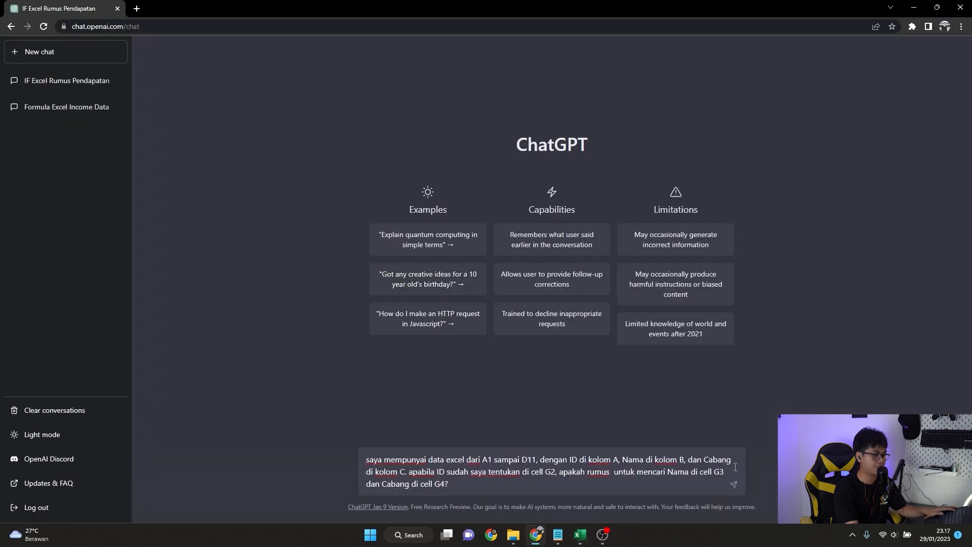
left_click(733, 485)
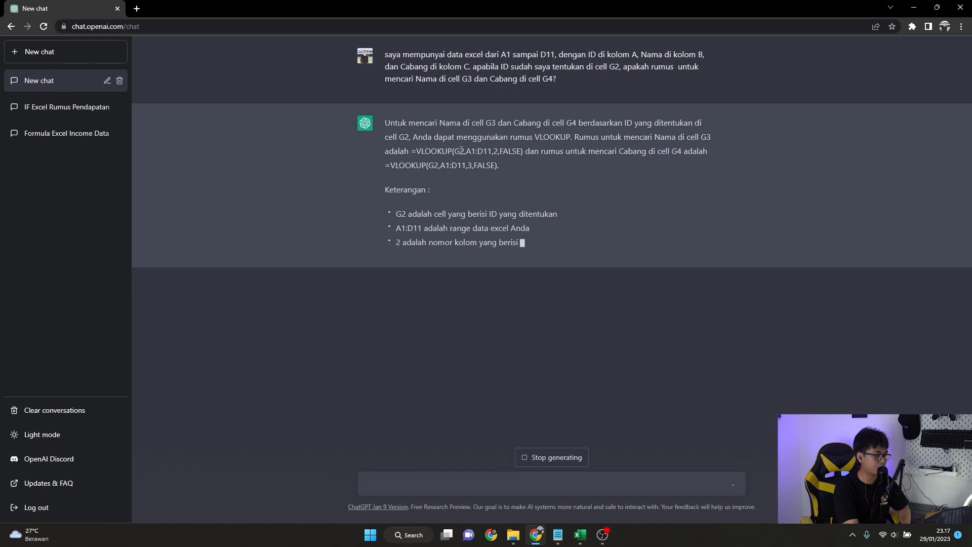
double_click(632, 151)
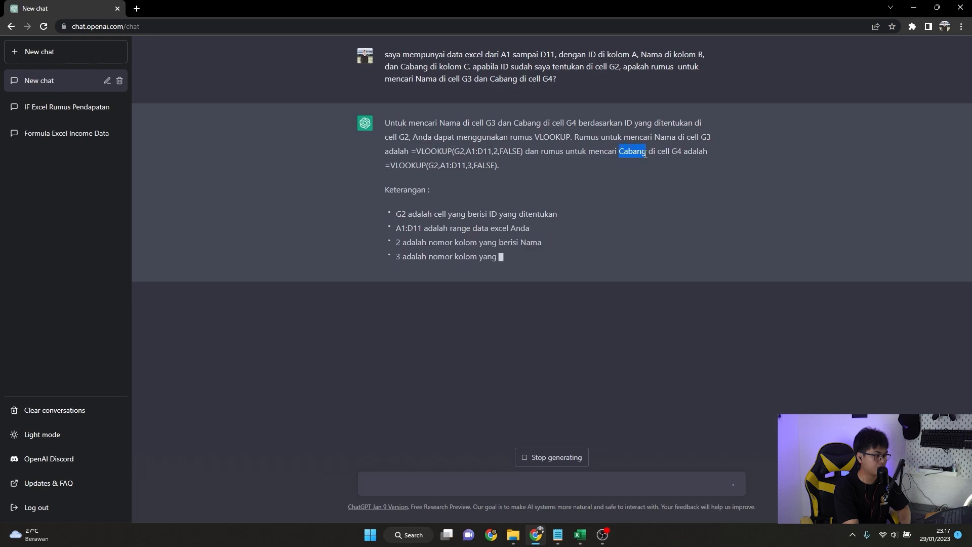
left_click_drag(399, 166, 478, 166)
left_click(517, 168)
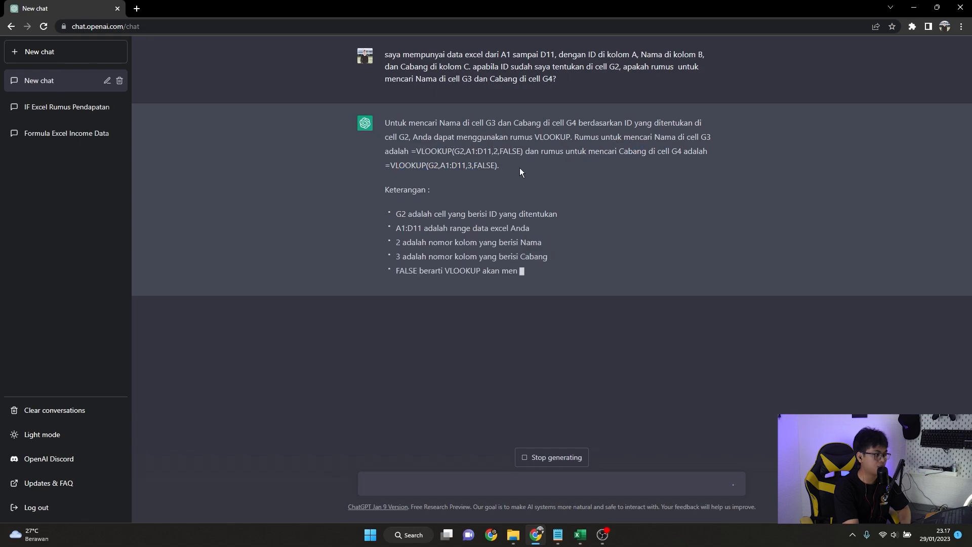
- Copy =VLOOKUP(G2,A1:D11,2,FALSE) from the ChatGPT answer and enter it in the Nama cell G3 of the Contoh 3 sheet in Excel
left_click_drag(413, 152, 524, 151)
key("ctrl+c")
key("alt+Tab")
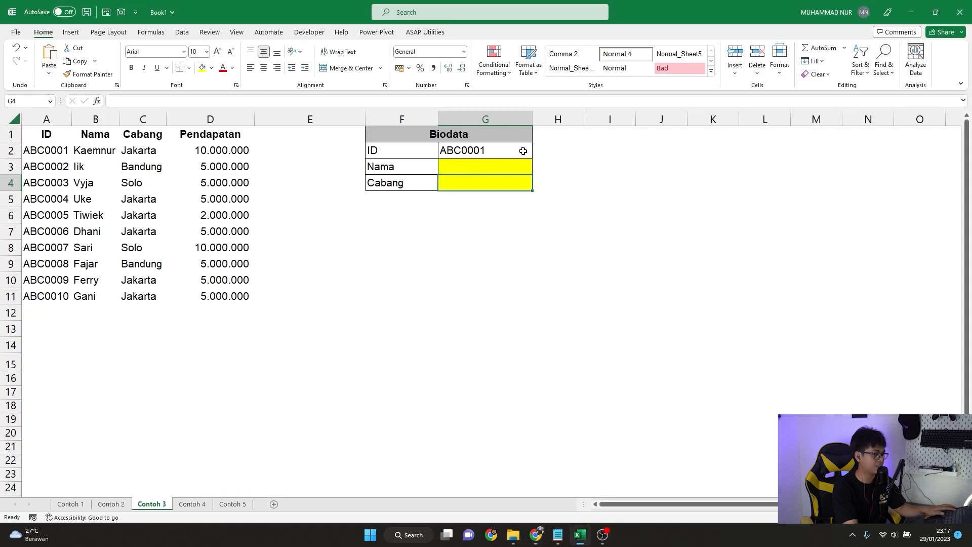
left_click(455, 166)
left_click(142, 102)
key("ctrl+v")
key("Return")
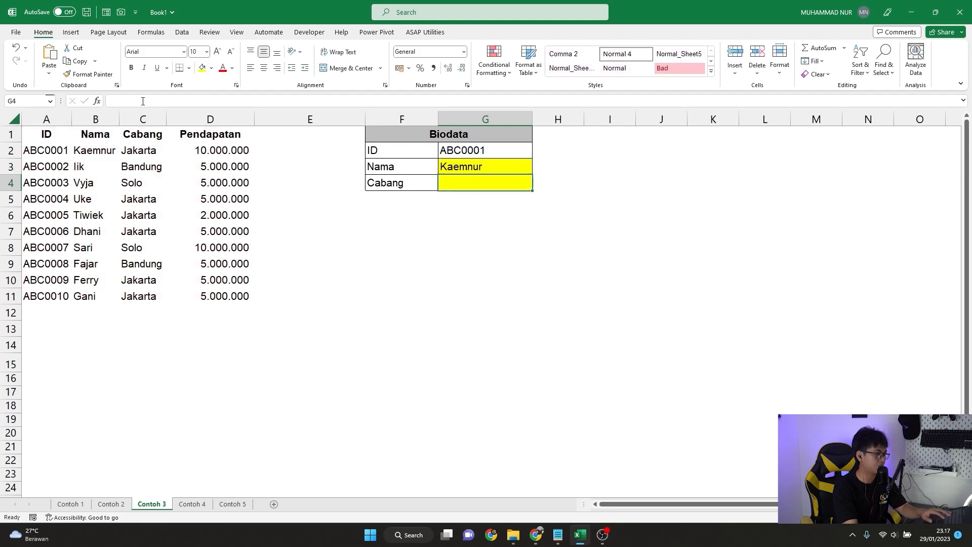
- Copy =VLOOKUP(G2,A1:D11,3,FALSE) from the ChatGPT answer and enter it in the Cabang cell G4 in Excel
key("alt+Tab")
left_click_drag(384, 165, 490, 171)
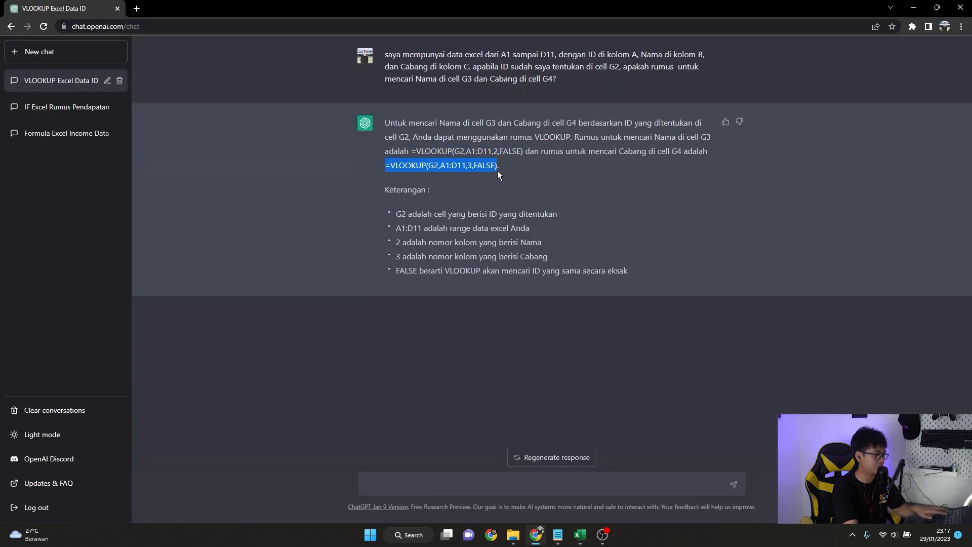
key("alt+Tab")
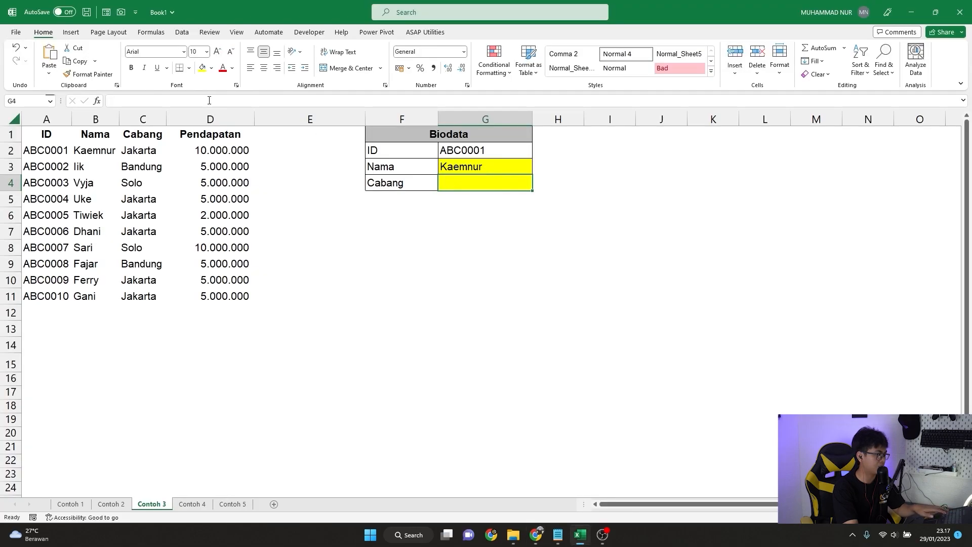
left_click(209, 100)
type("=VLOOKUP(G2,A1:D11,3,FALSE)")
key("Return")
- Test the lookup formulas by changing the Biodata ID in G2 to the eighth entry of its list
left_click(495, 152)
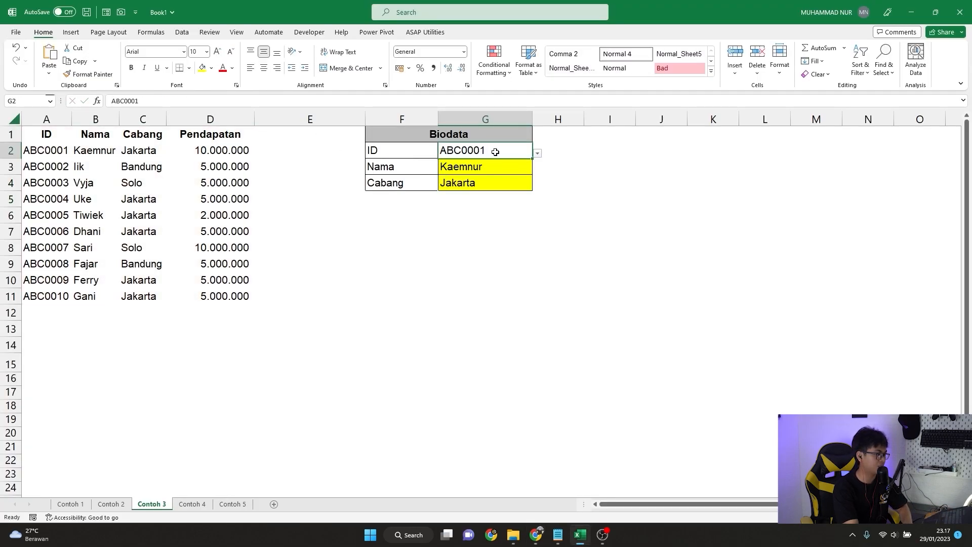
left_click(536, 154)
left_click(486, 238)
left_click(565, 195)
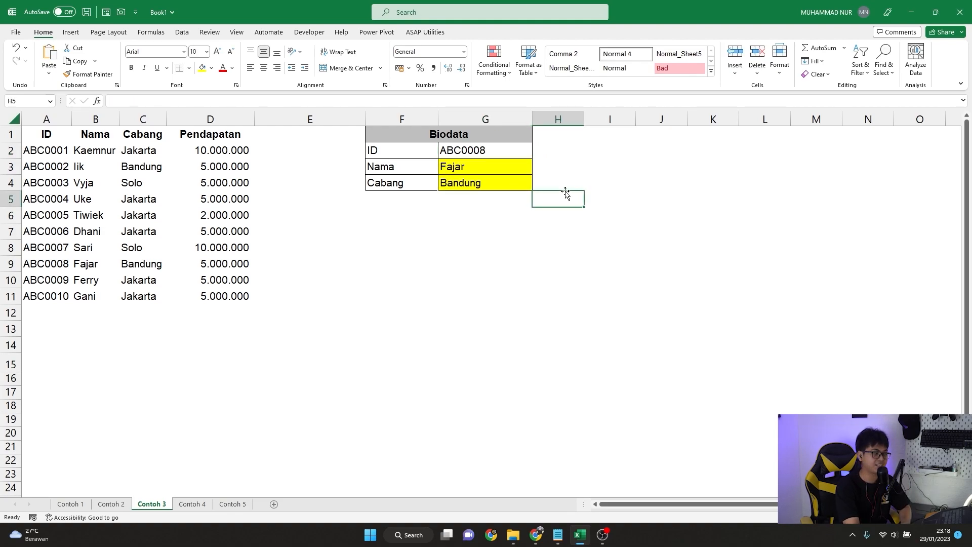
- Open the Contoh 4 sheet, look over the Tanggal Masuk and empty Masa Kerja columns, and select the date in cell E2
left_click(201, 506)
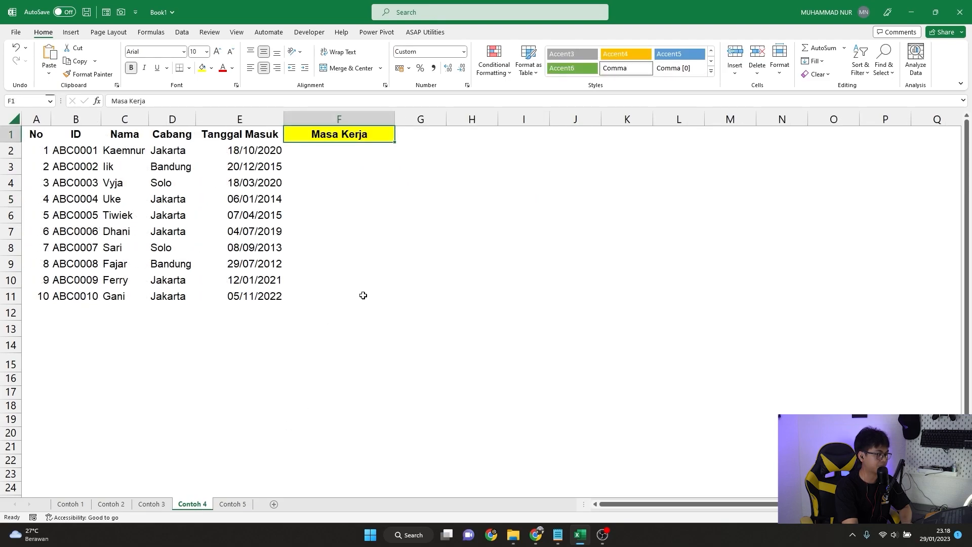
left_click(346, 150)
left_click(339, 164)
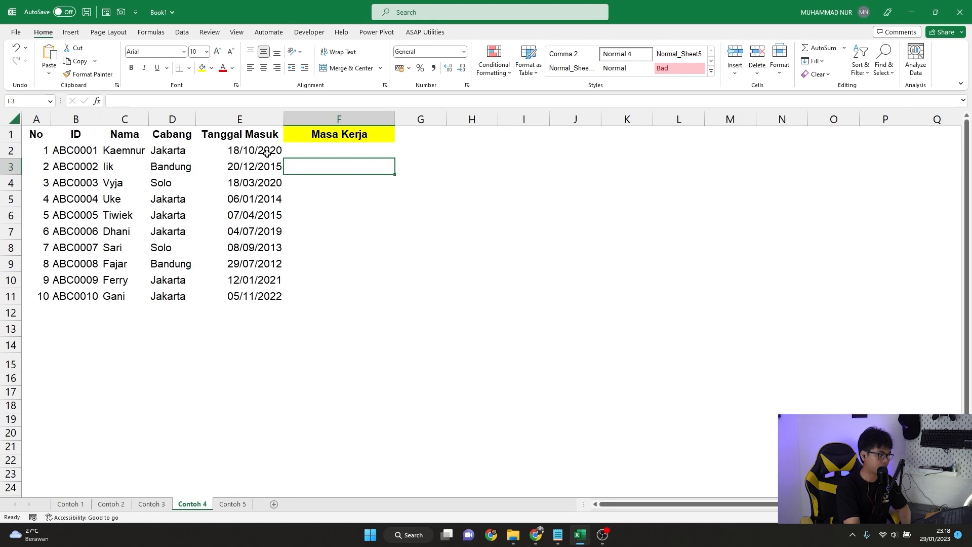
left_click(256, 119)
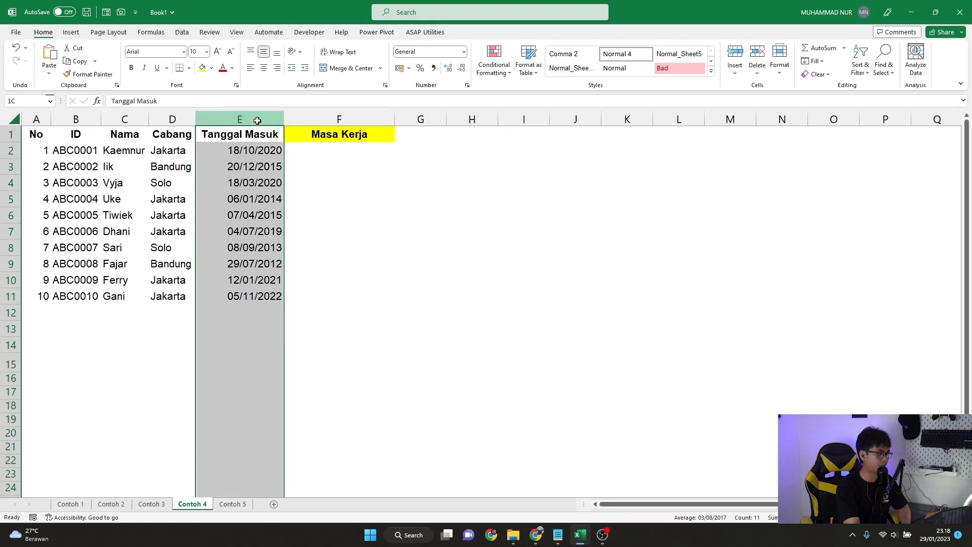
left_click(318, 148)
key("Left")
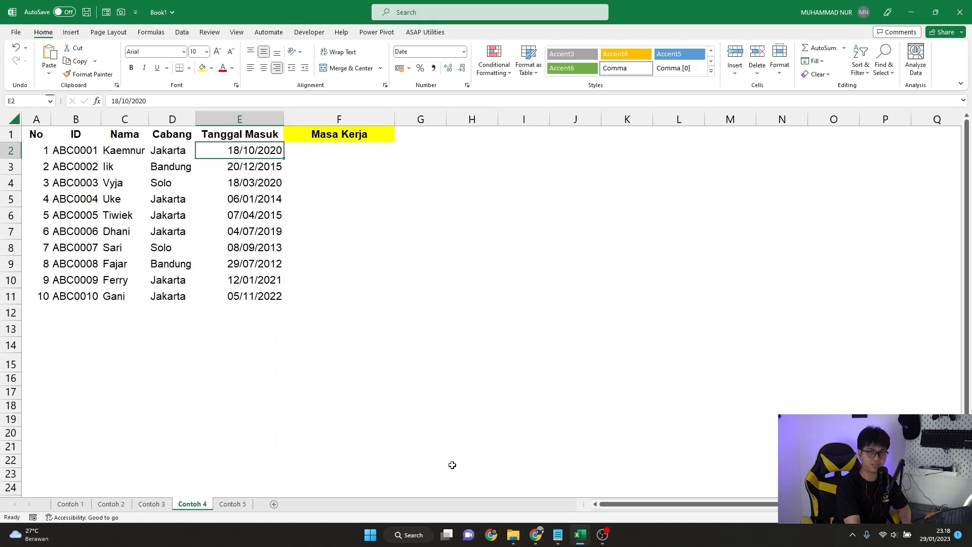
- Switch to ChatGPT and ask, in Indonesian in a new chat, for the Excel formula calculating masa kerja in years from the date in cell E2
left_click(535, 535)
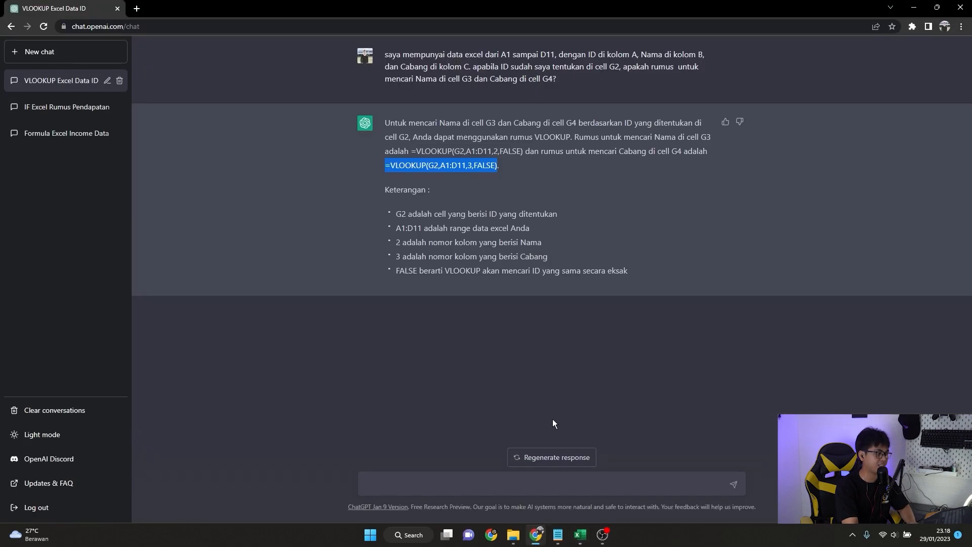
left_click(44, 59)
type("saya mempunyai data excel dengan format tanggal pada cell E2, apakah rumus untuk menghitung masa kerja dalam tahun")
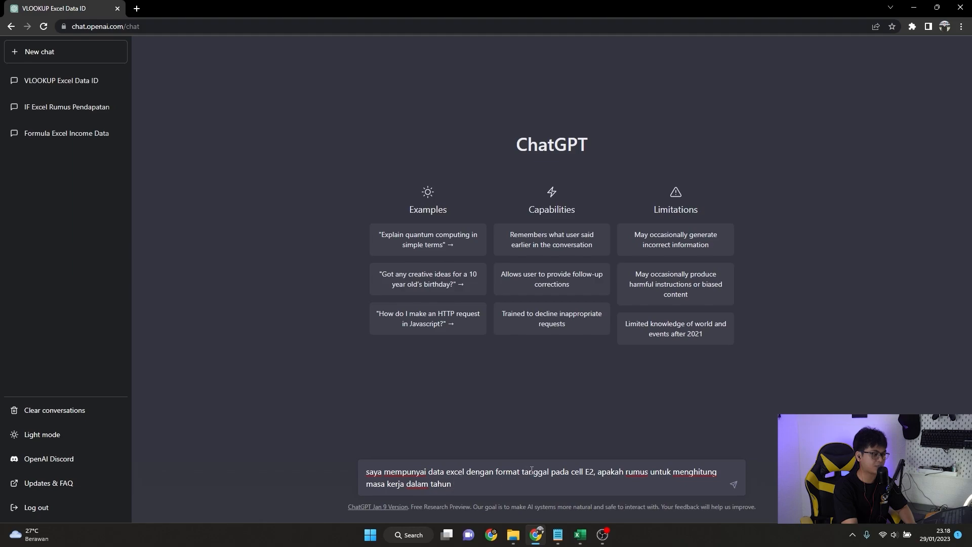
left_click_drag(570, 472, 594, 471)
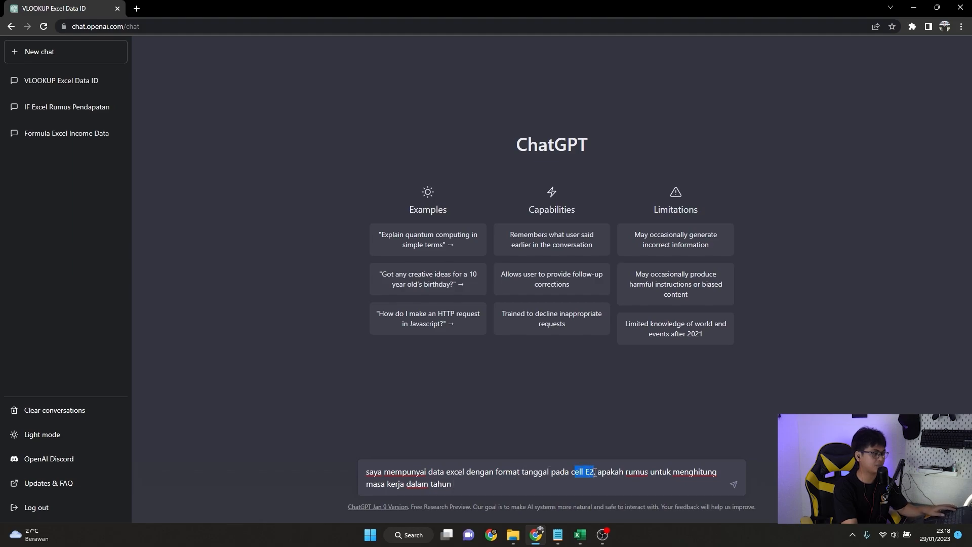
key("alt+Tab")
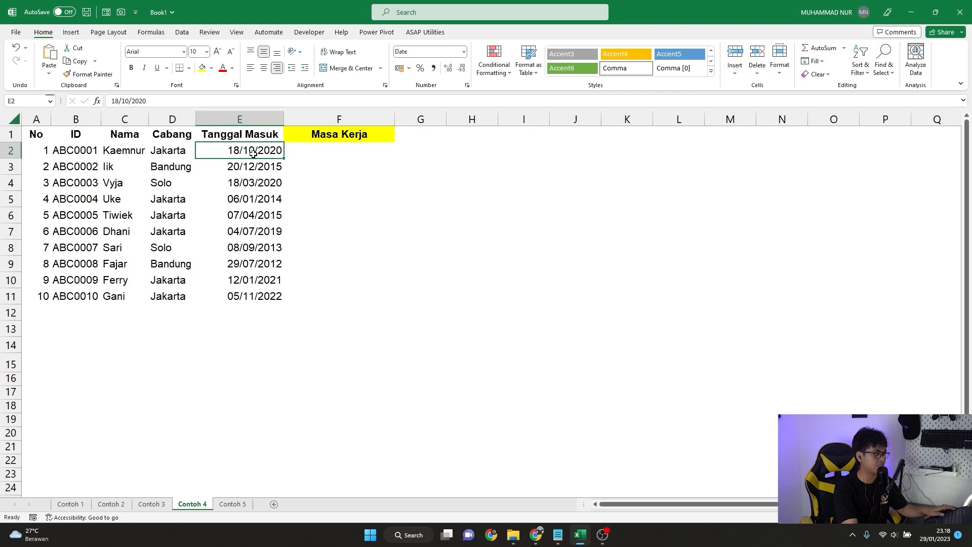
key("alt+Tab")
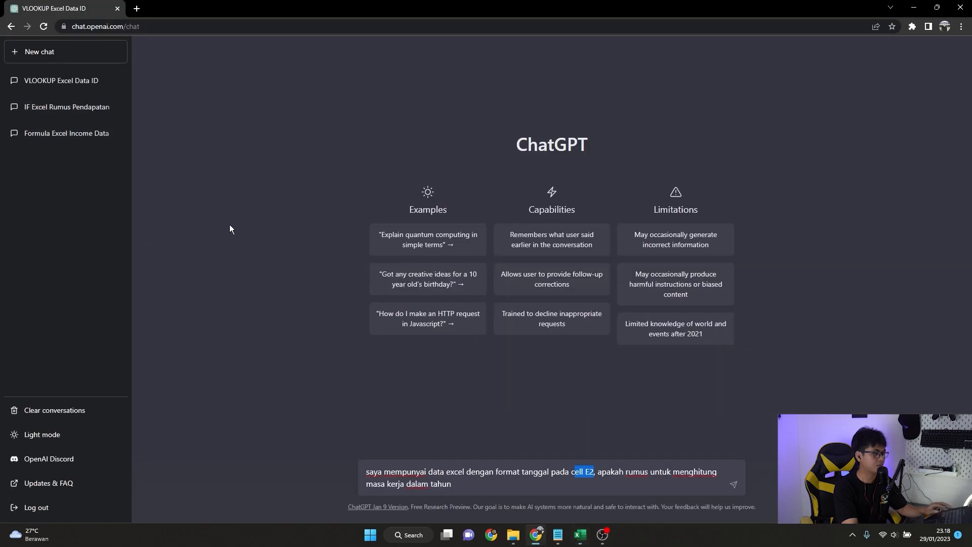
left_click_drag(606, 472, 490, 498)
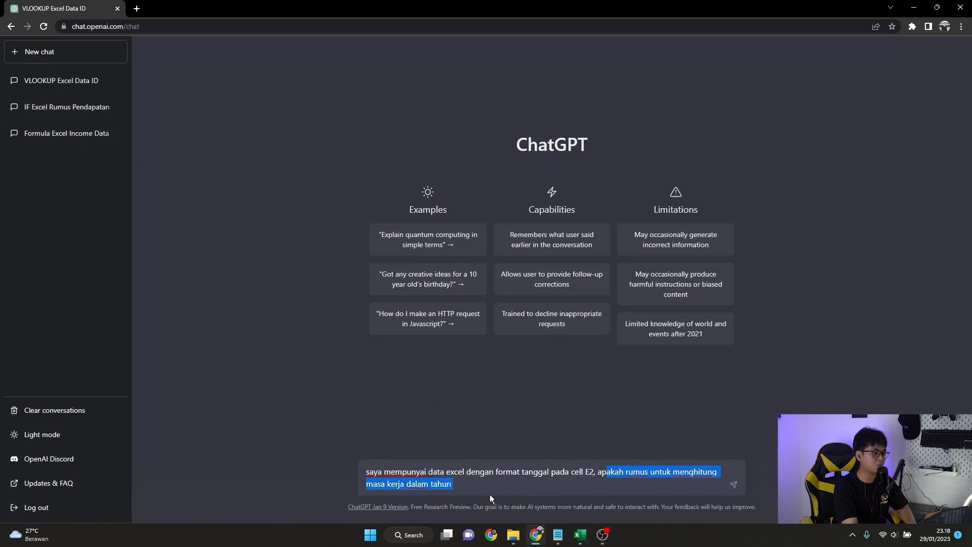
left_click(464, 484)
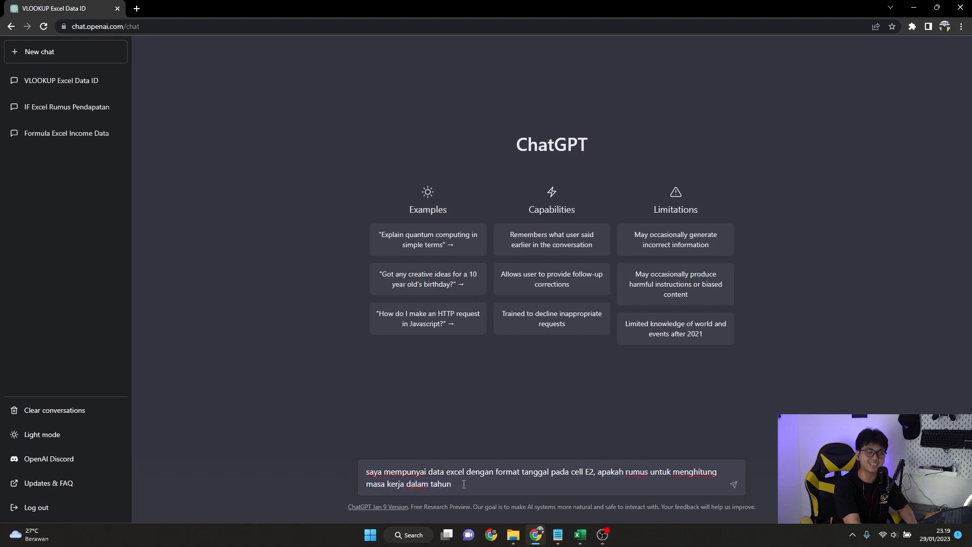
left_click(733, 486)
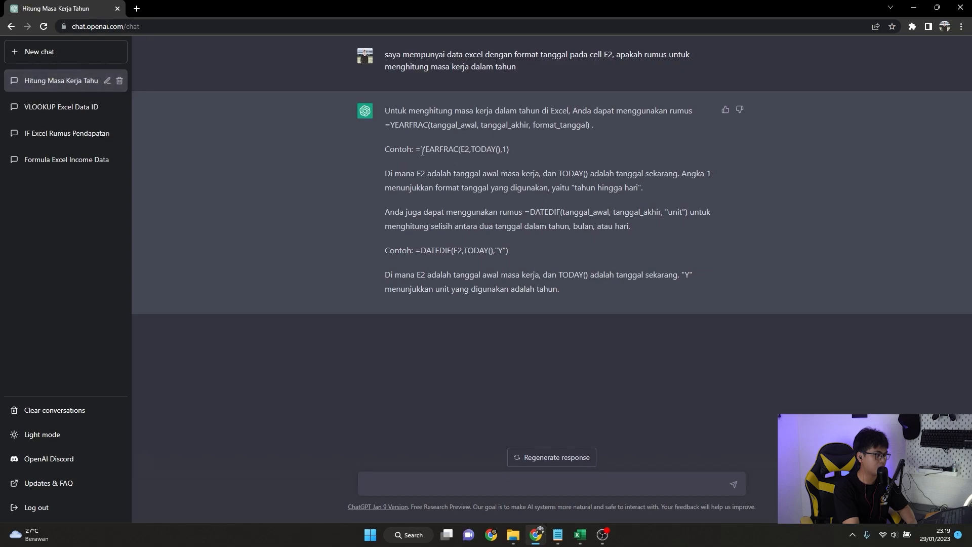
- Copy =YEARFRAC(E2,TODAY(),1) from the ChatGPT answer and try it in Masa Kerja cell F2 of the Contoh 4 sheet in Excel
left_click_drag(415, 149, 515, 153)
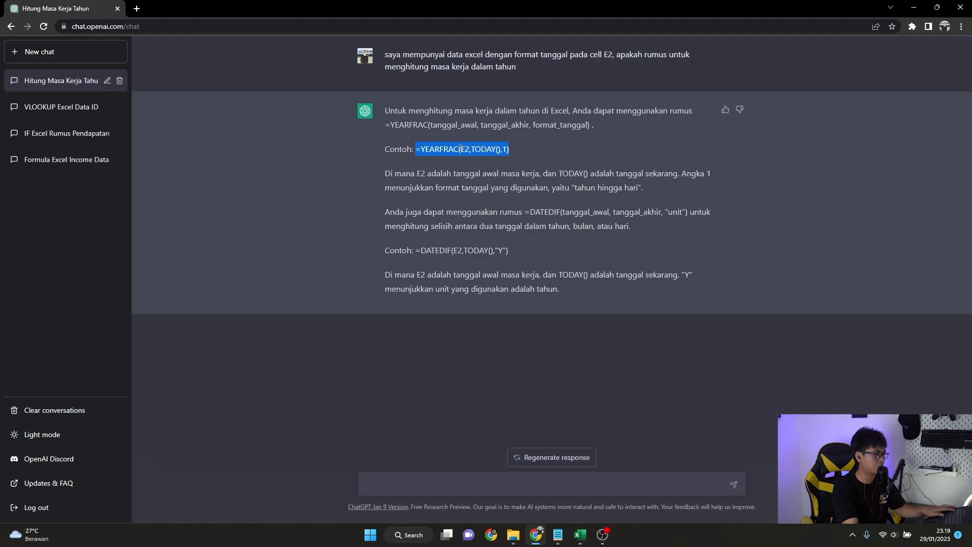
key("ctrl+c")
key("alt+Tab")
left_click(321, 150)
left_click(171, 100)
key("ctrl+v")
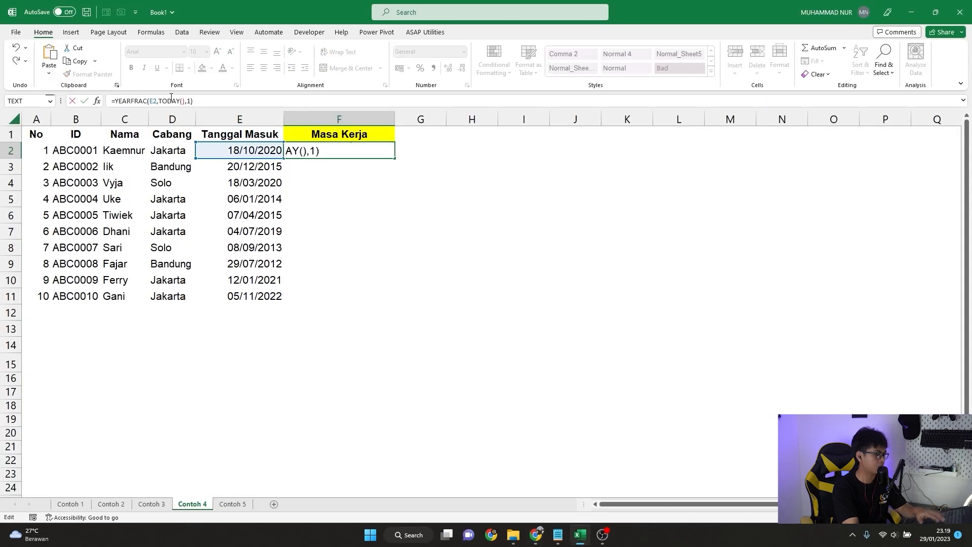
key("Return")
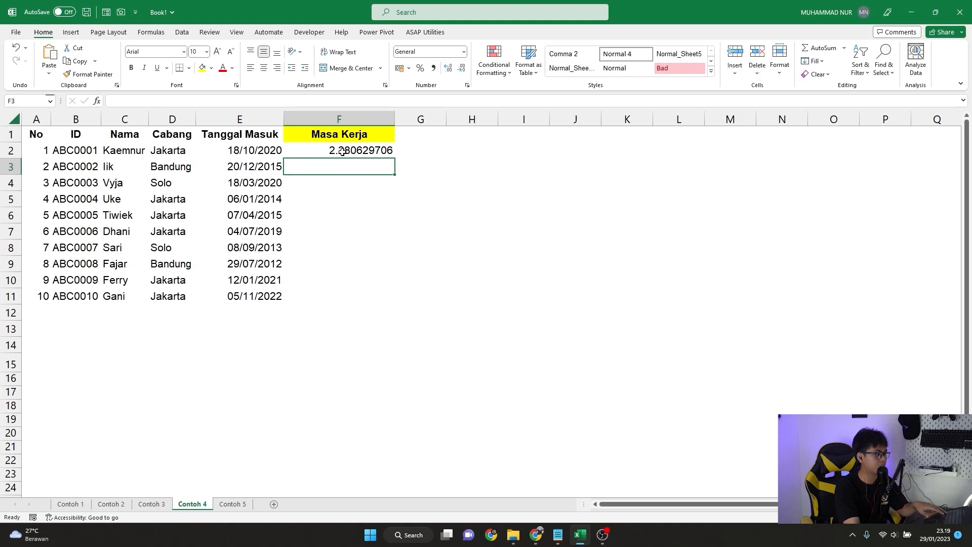
- Copy =DATEDIF(E2,TODAY(),"Y") from the ChatGPT answer and enter it in Masa Kerja cell F2 in Excel
key("Up")
key("alt+Tab")
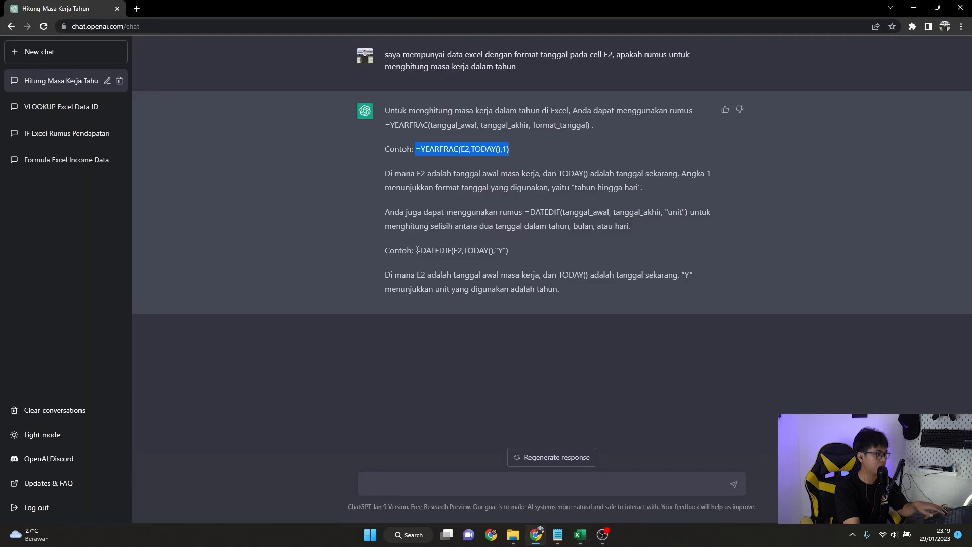
left_click_drag(417, 250, 493, 256)
key("ctrl+c")
key("alt+Tab")
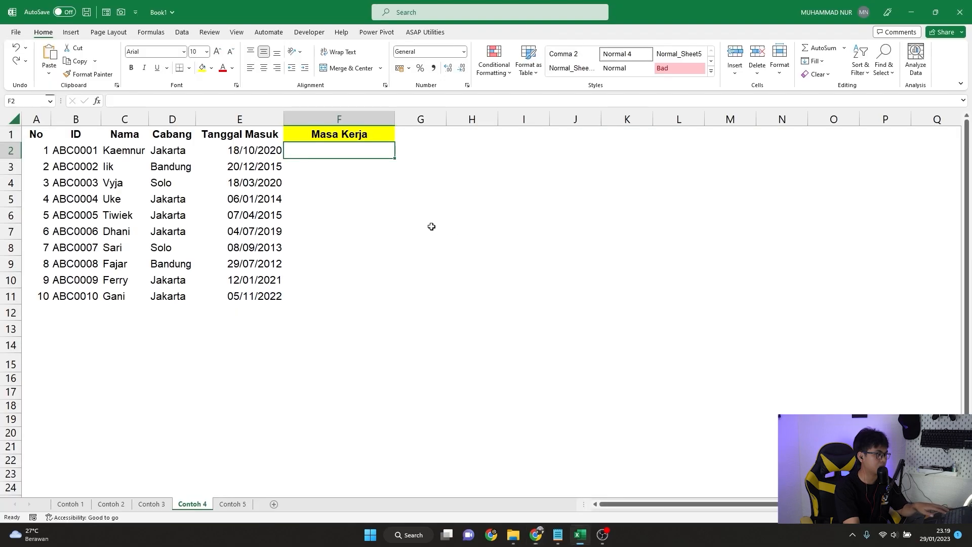
key("F2")
key("ctrl+v")
key("Return")
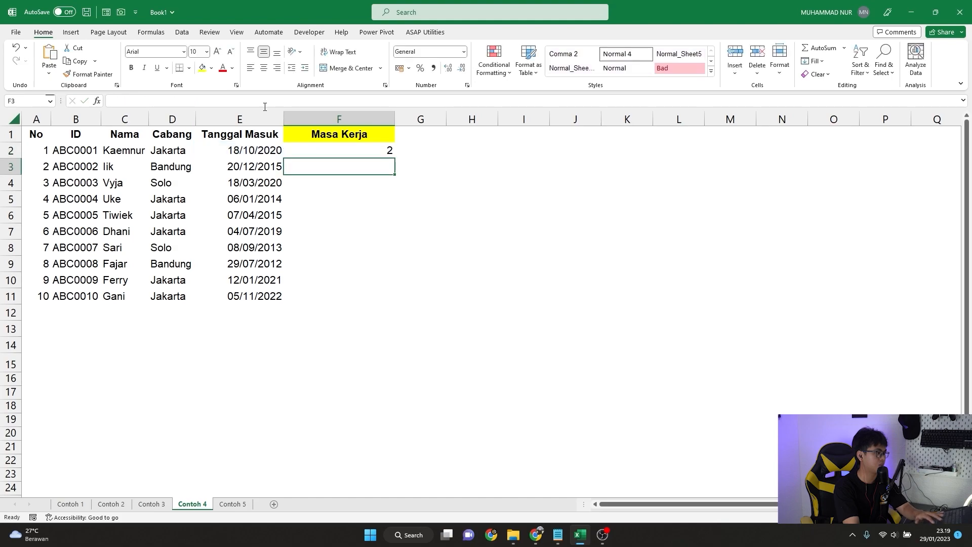
- Fill the DATEDIF formula down the Masa Kerja column to F11 and check the first row against its Tanggal Masuk
left_click(381, 149)
double_click(395, 158)
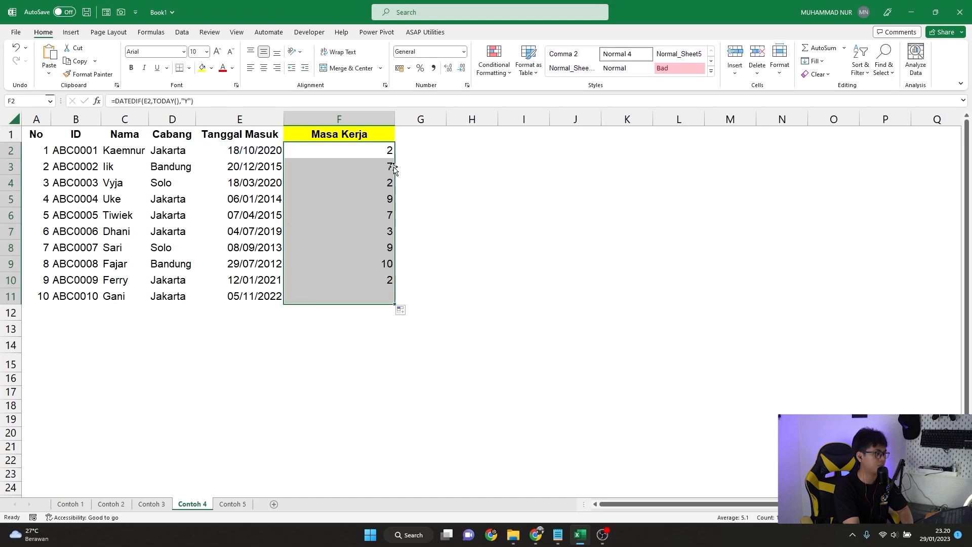
left_click(264, 151)
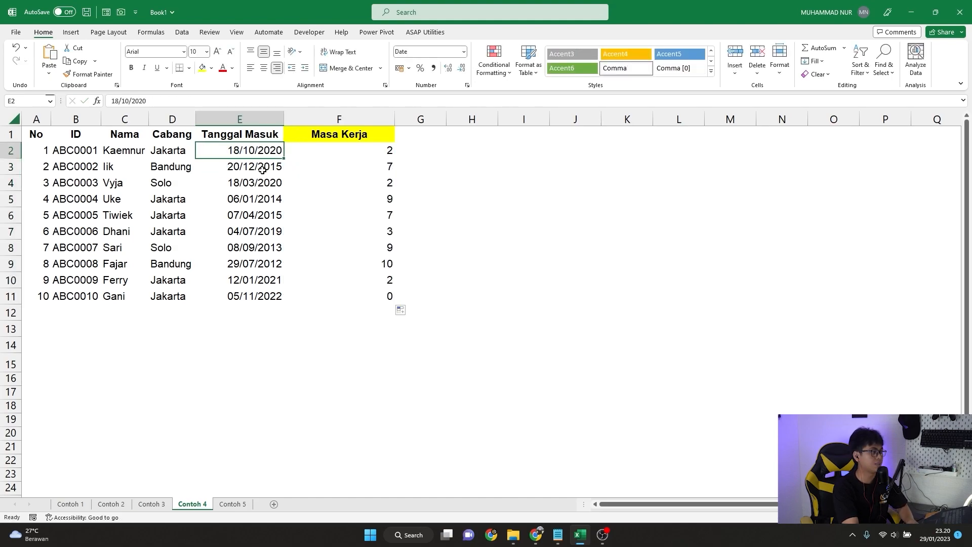
left_click(375, 152)
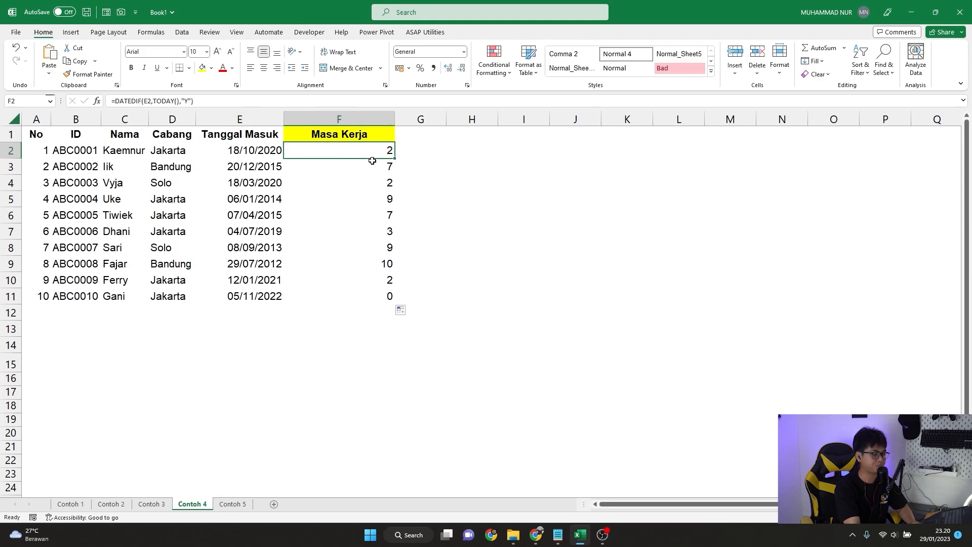
left_click(485, 298)
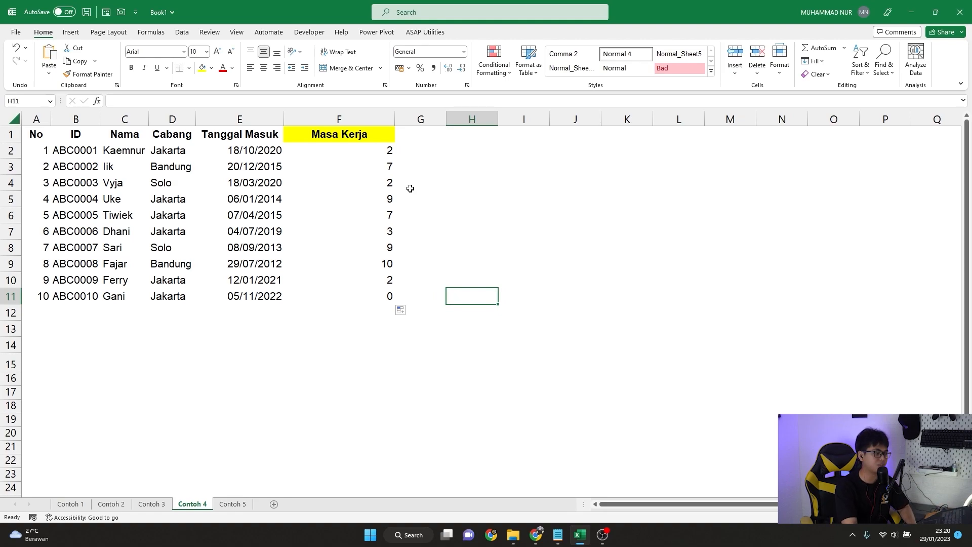
- Look over the Divisi texts on Excel's Contoh 5 sheet, and ask ChatGPT in a new chat for the formula removing excess spaces in cell C2
left_click(536, 534)
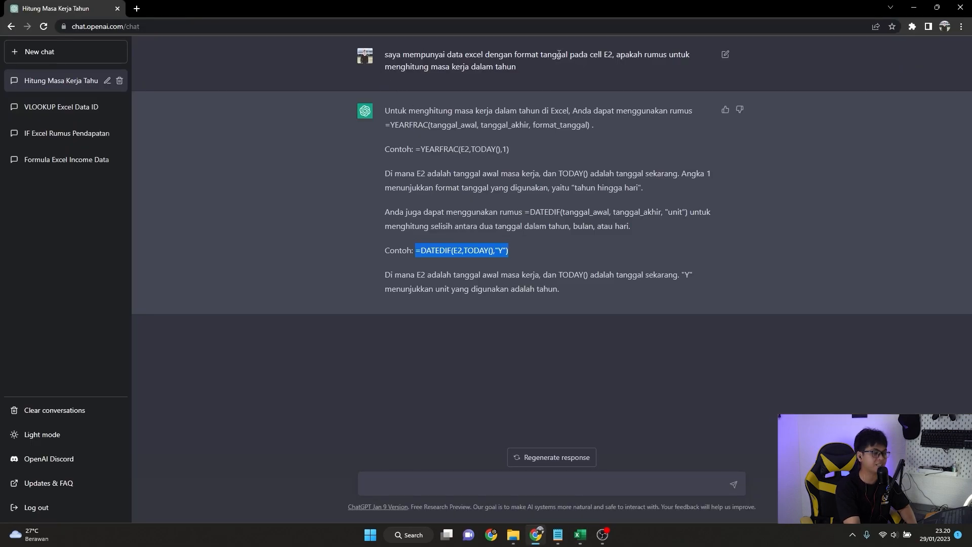
key("alt+Tab")
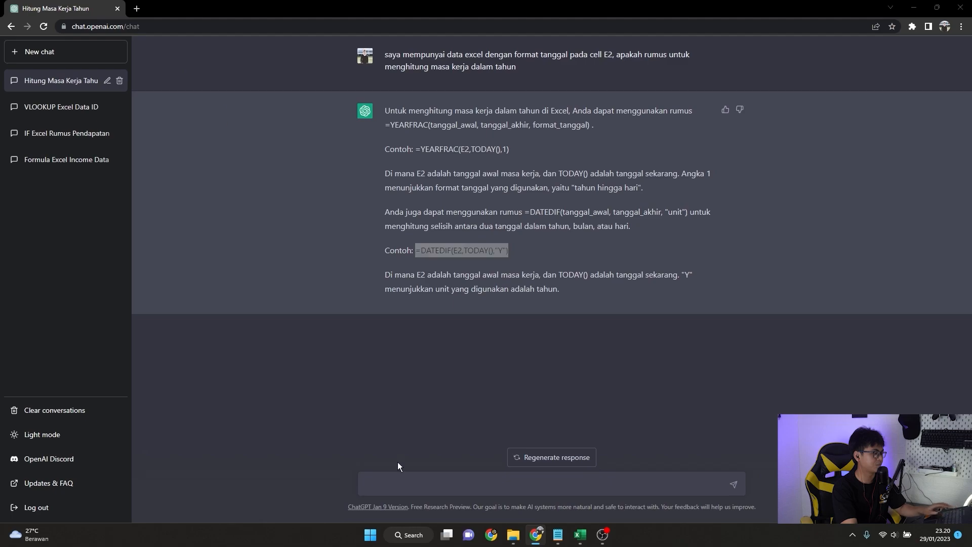
left_click(245, 505)
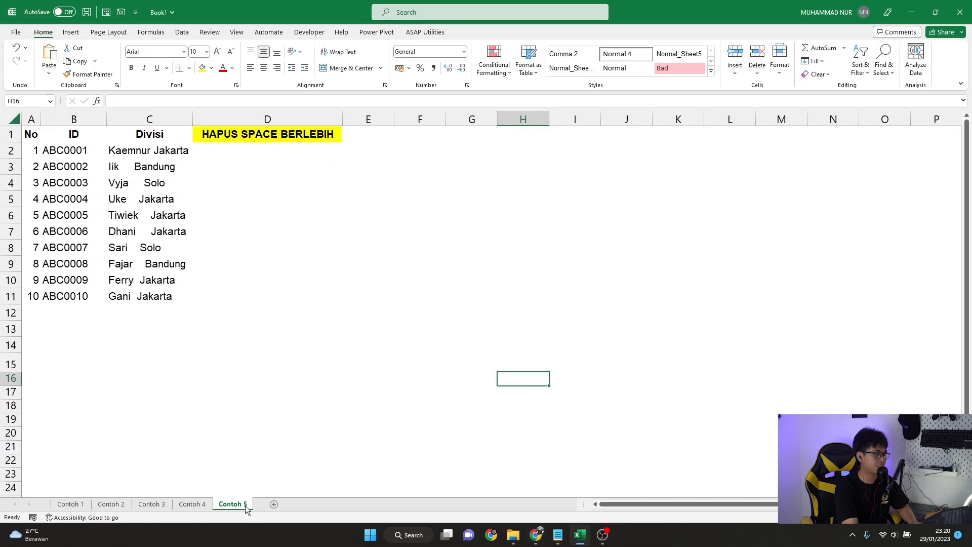
left_click(294, 395)
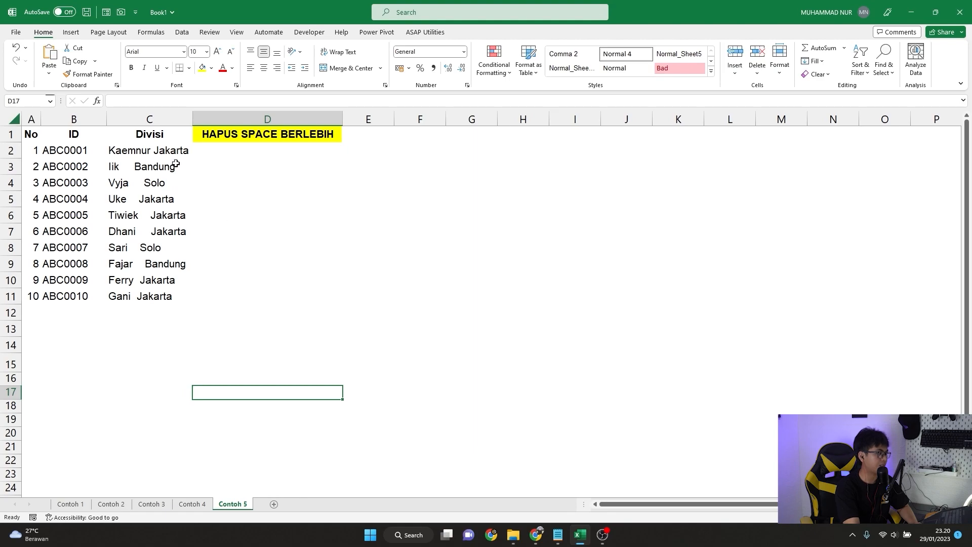
left_click(164, 118)
left_click_drag(137, 152, 132, 296)
left_click(157, 150)
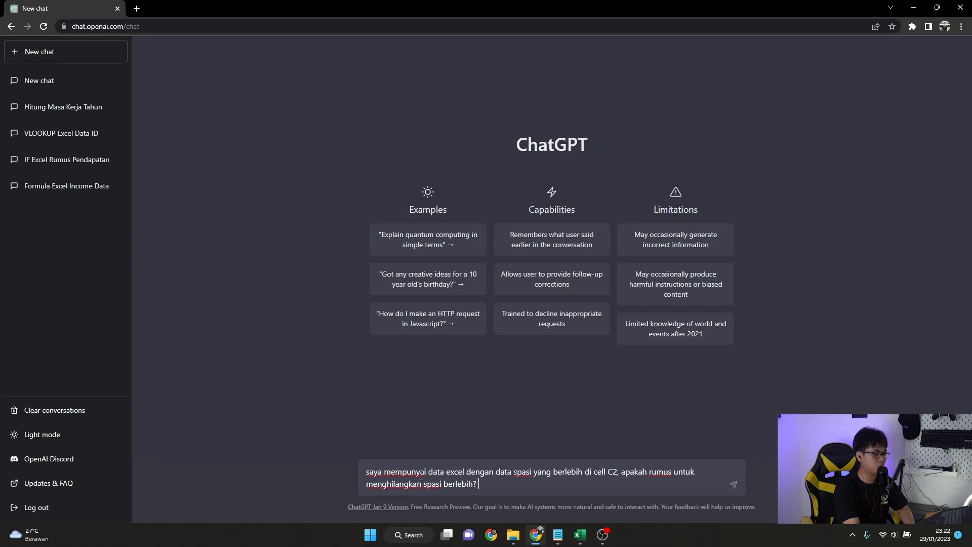
left_click(734, 484)
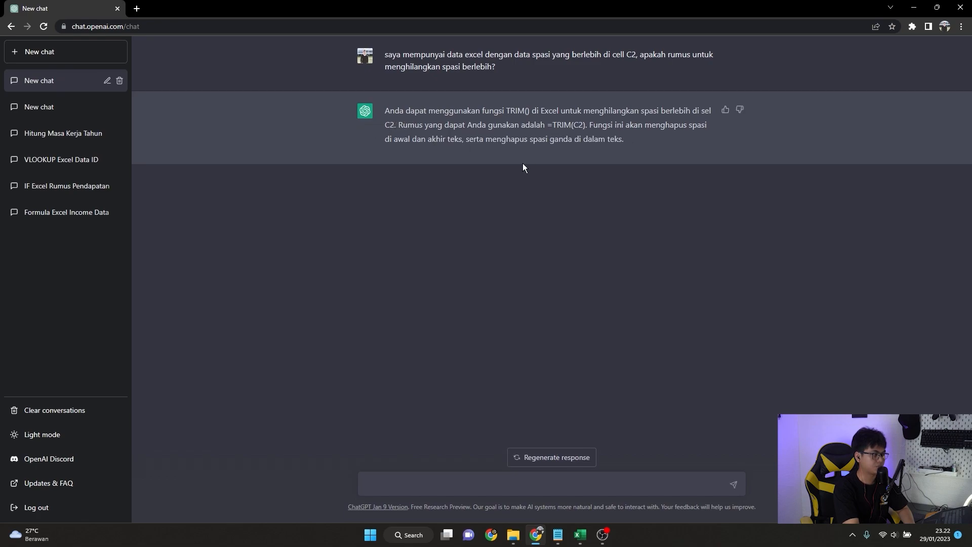
- Copy =TRIM(C2) from the ChatGPT answer and enter it in the HAPUS SPACE BERLEBIH cell D2 in Excel
left_click_drag(547, 127, 585, 127)
key("ctrl+c")
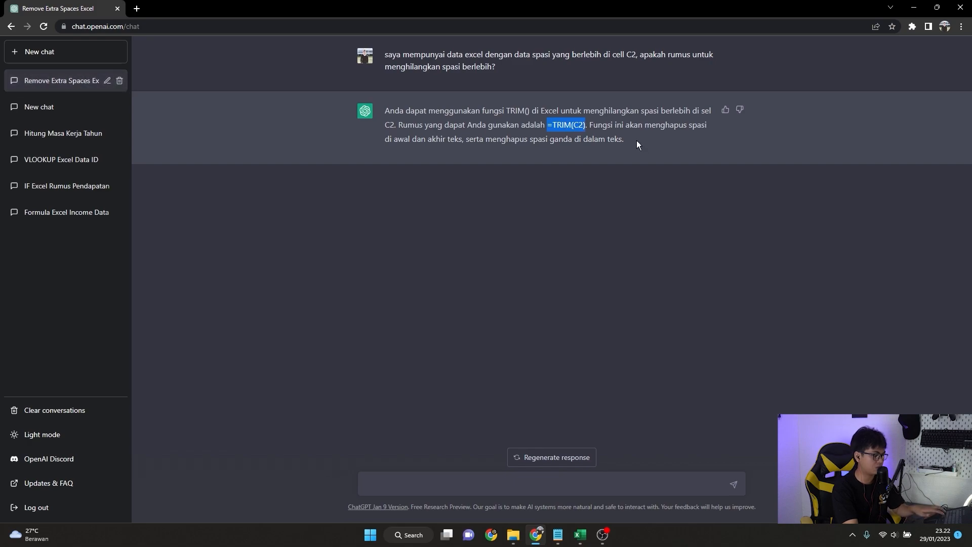
key("alt+Tab")
key("ctrl+v")
key("Return")
- Fill the TRIM formula from D2 down the HAPUS SPACE BERLEBIH column to D11
left_click(324, 153)
double_click(343, 158)
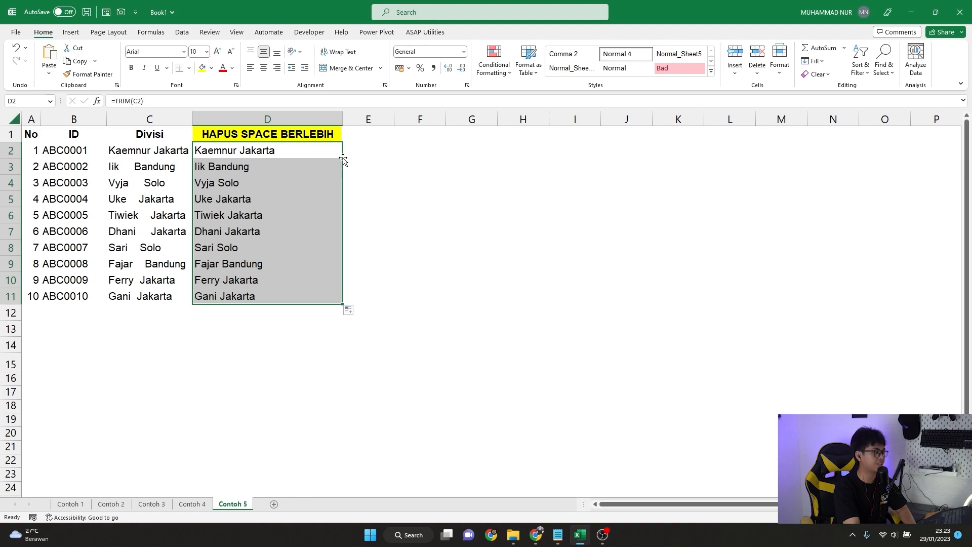
left_click(374, 150)
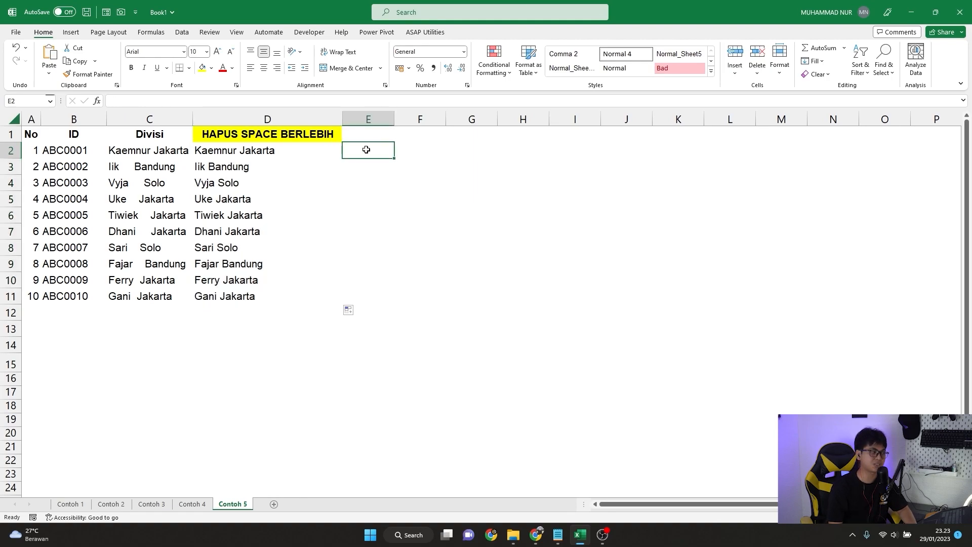